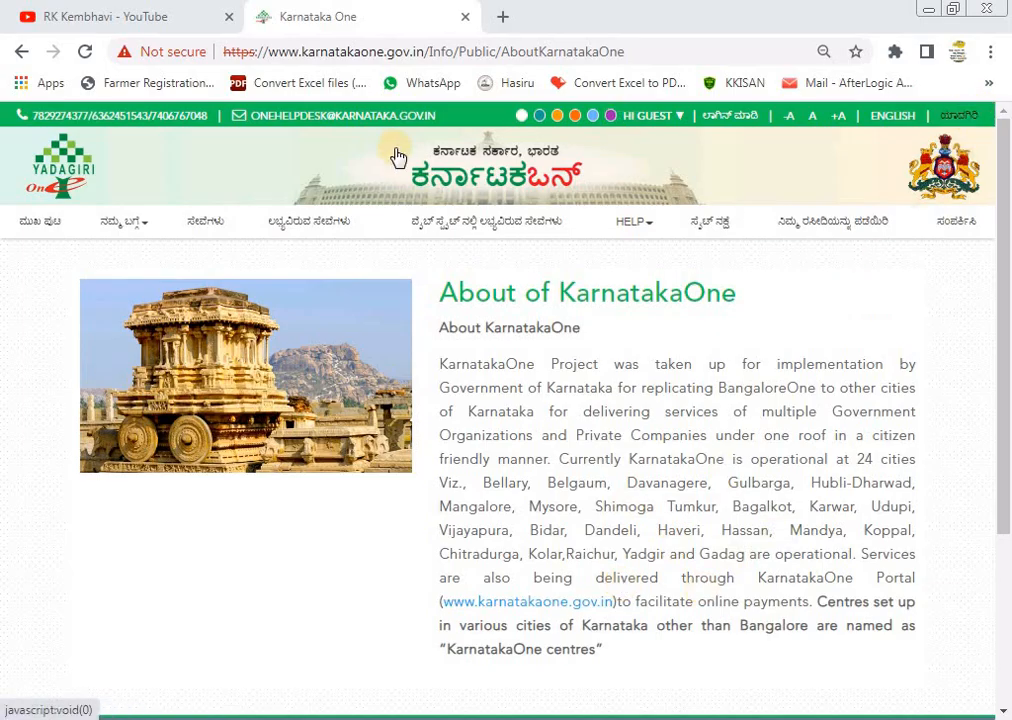
Step: Switch from the KarnatakaOne About page to the YouTube channel videos page
left_click(101, 9)
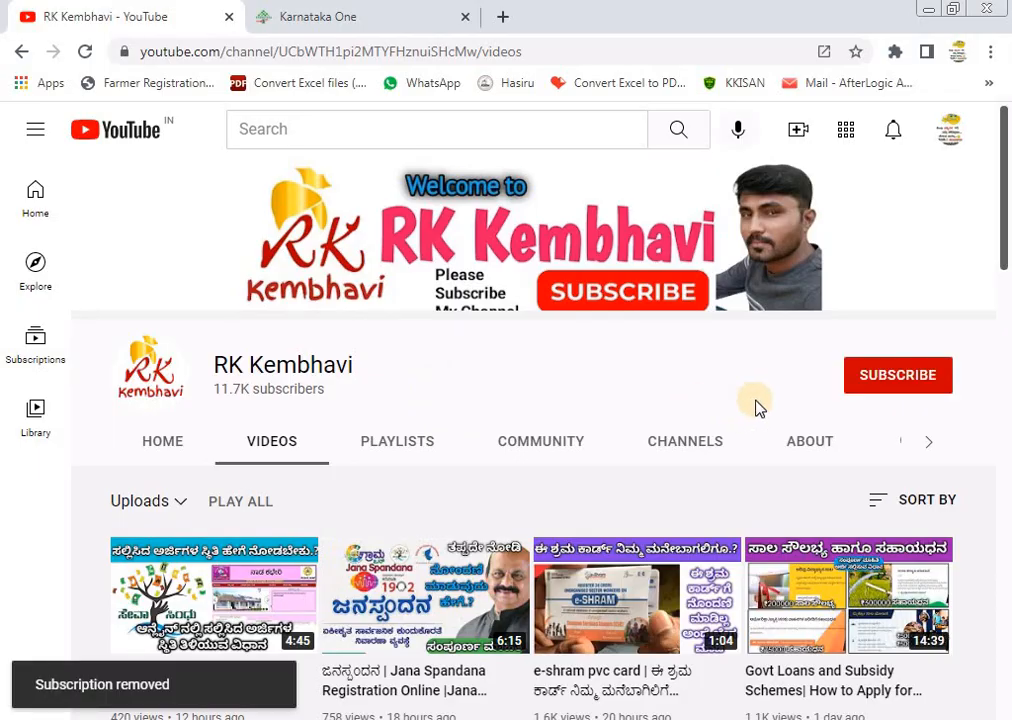
Step: Resubscribe to the YouTube channel with All notifications, then return to the Karnataka One tab
left_click(900, 375)
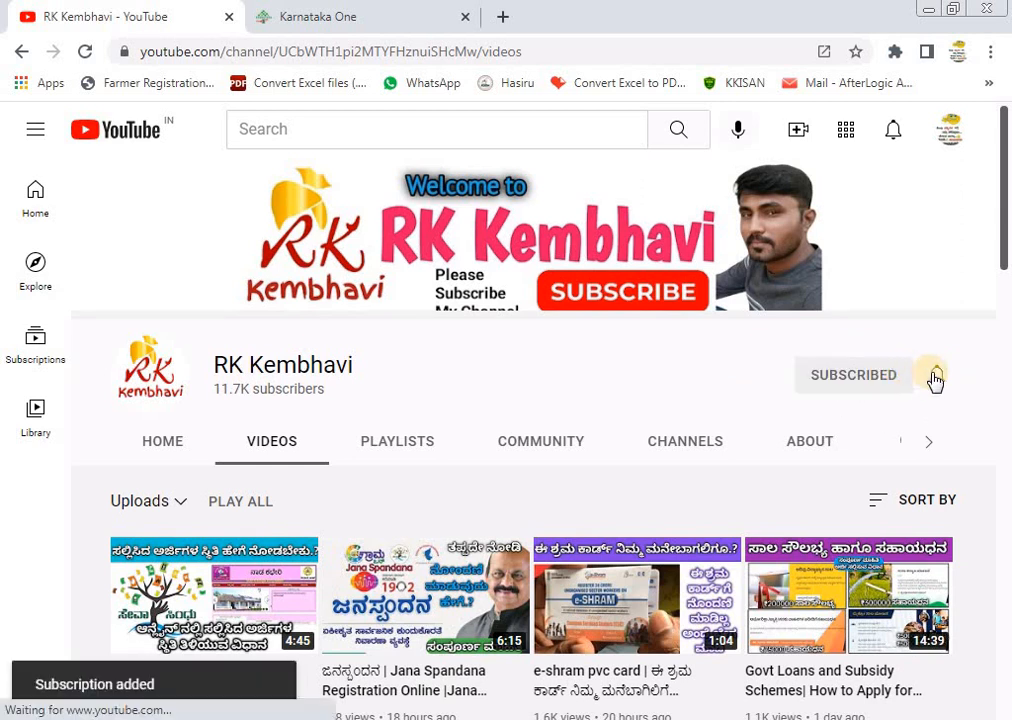
left_click(935, 377)
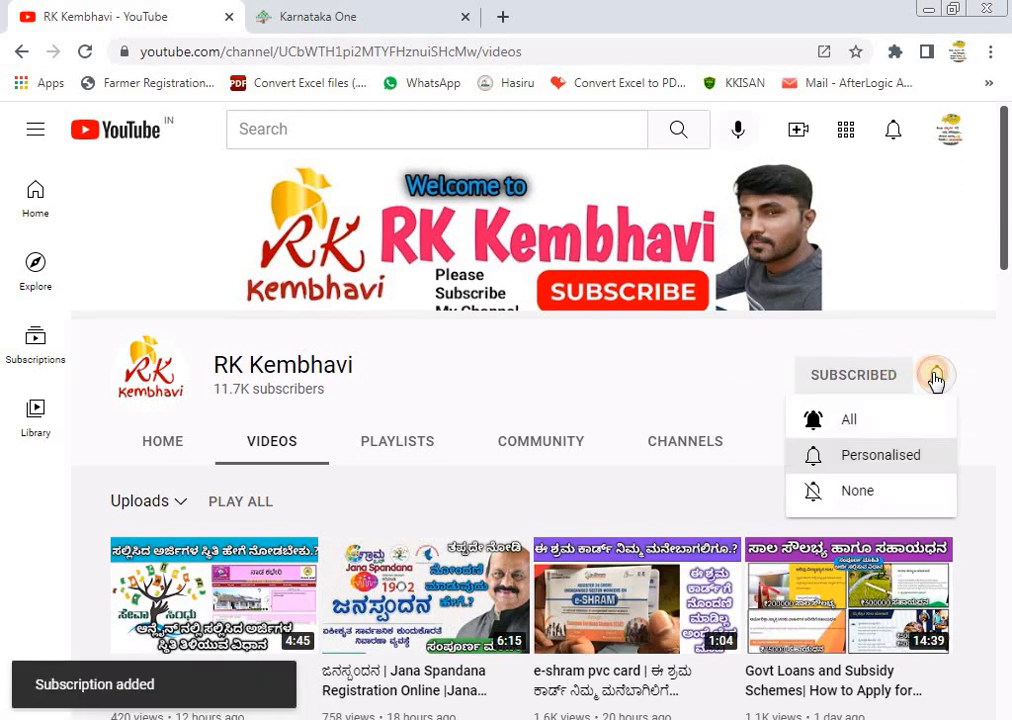
left_click(876, 420)
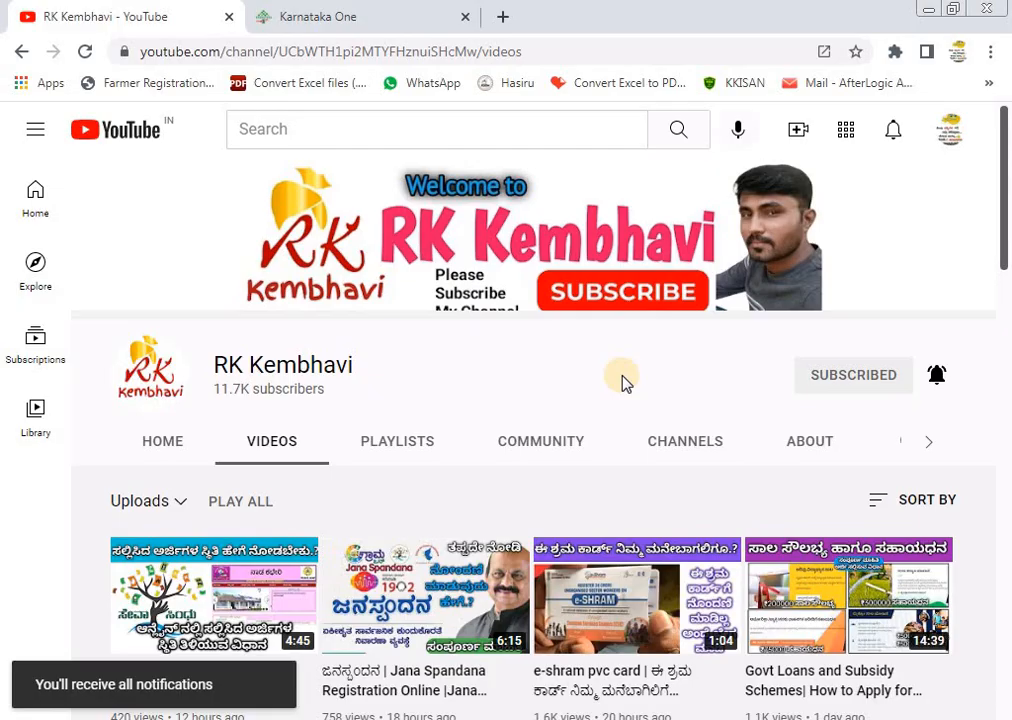
scroll(625, 383, "down", 1)
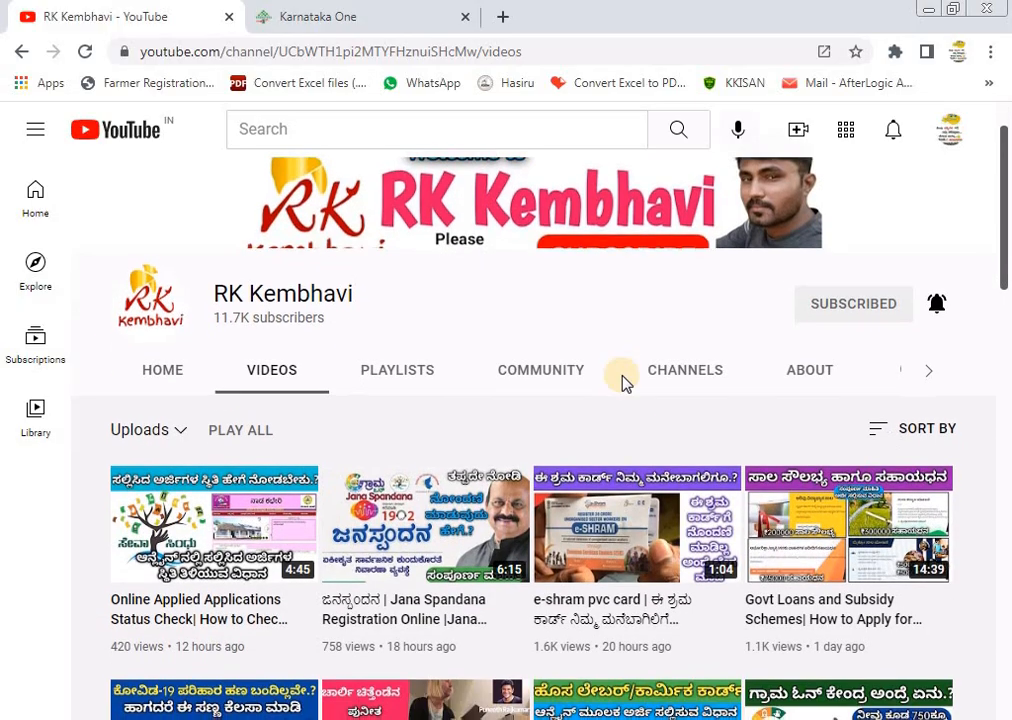
scroll(625, 383, "up", 1)
left_click(338, 16)
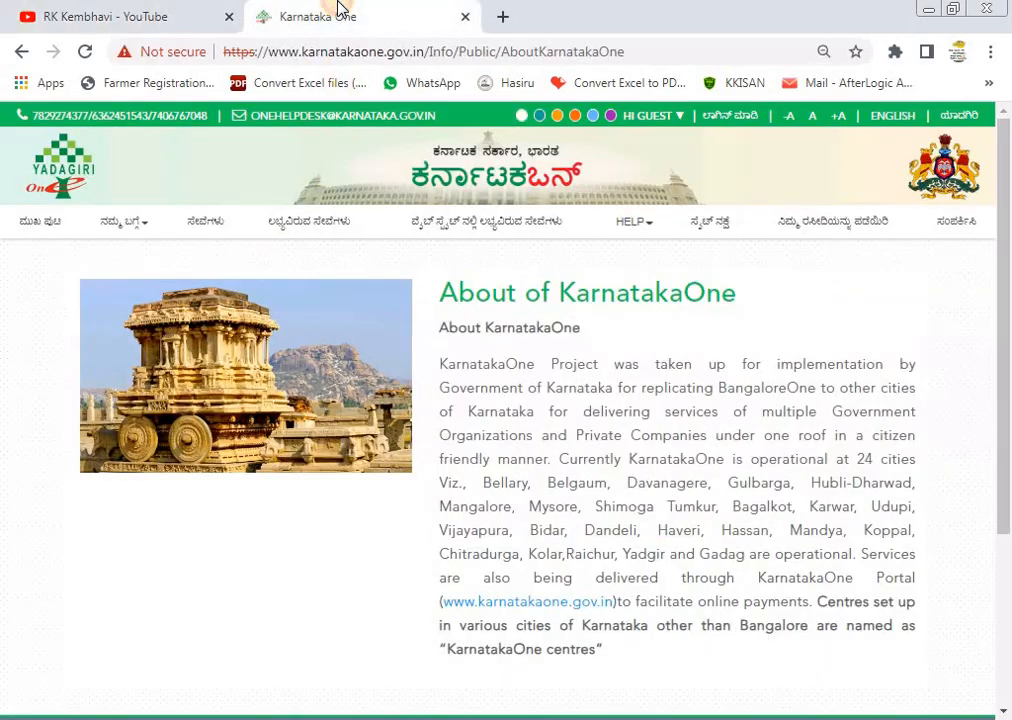
Step: Go to the KarnatakaOne home page with its Services section and open an extra blank tab
left_click(52, 230)
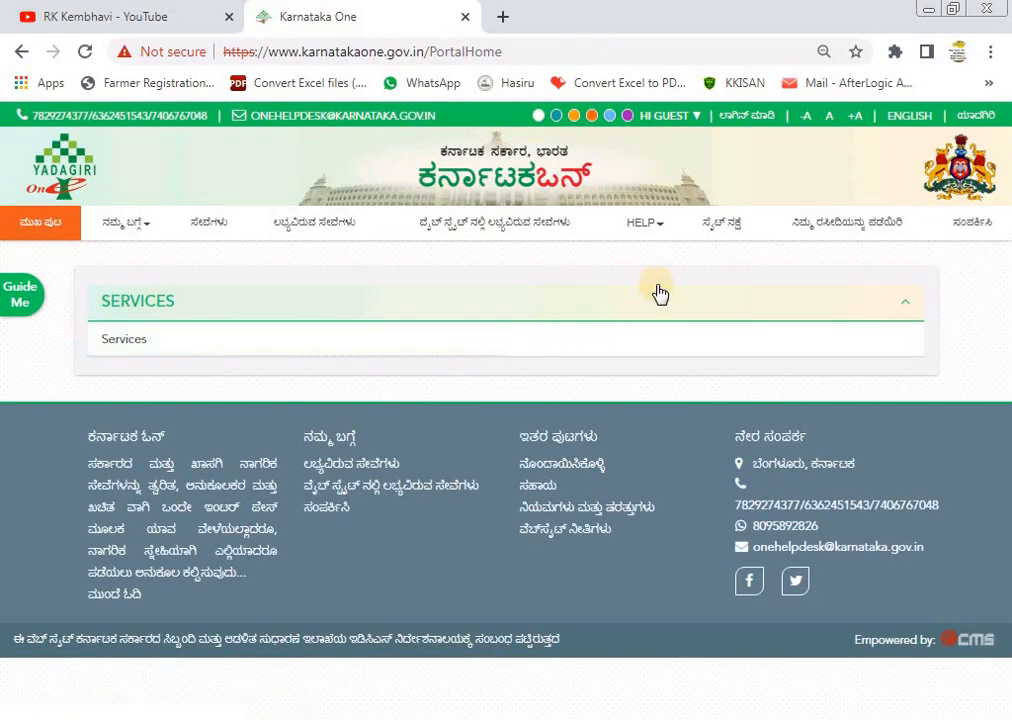
left_click(503, 18)
left_click(396, 20)
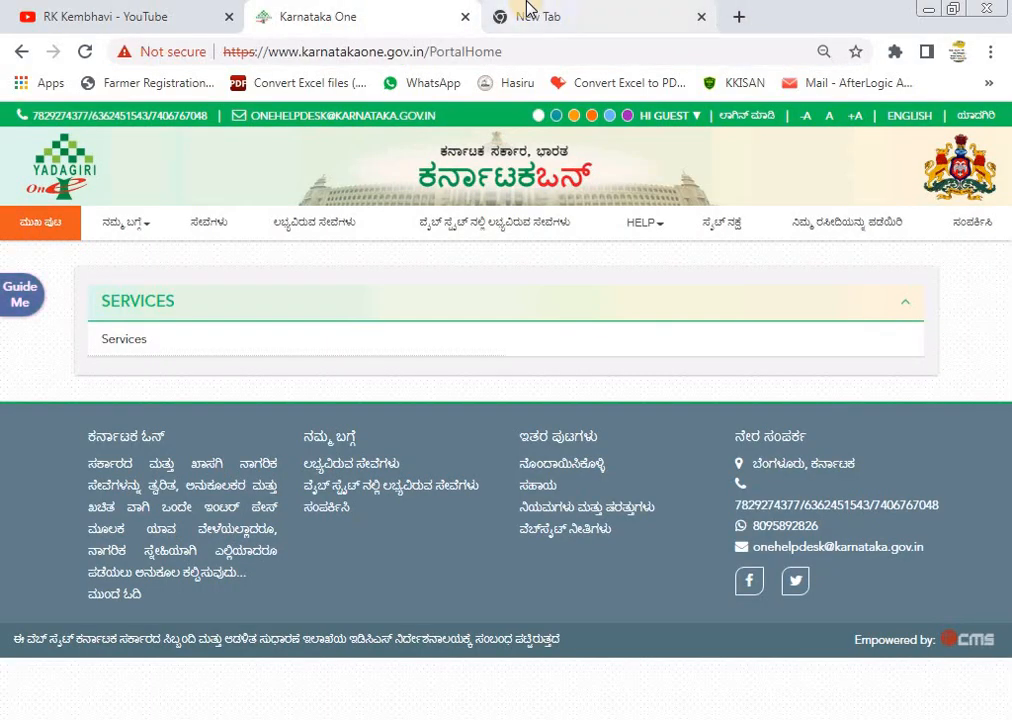
Step: Browse the available services page's Categories of Services and its six Aadhaar services
left_click(341, 233)
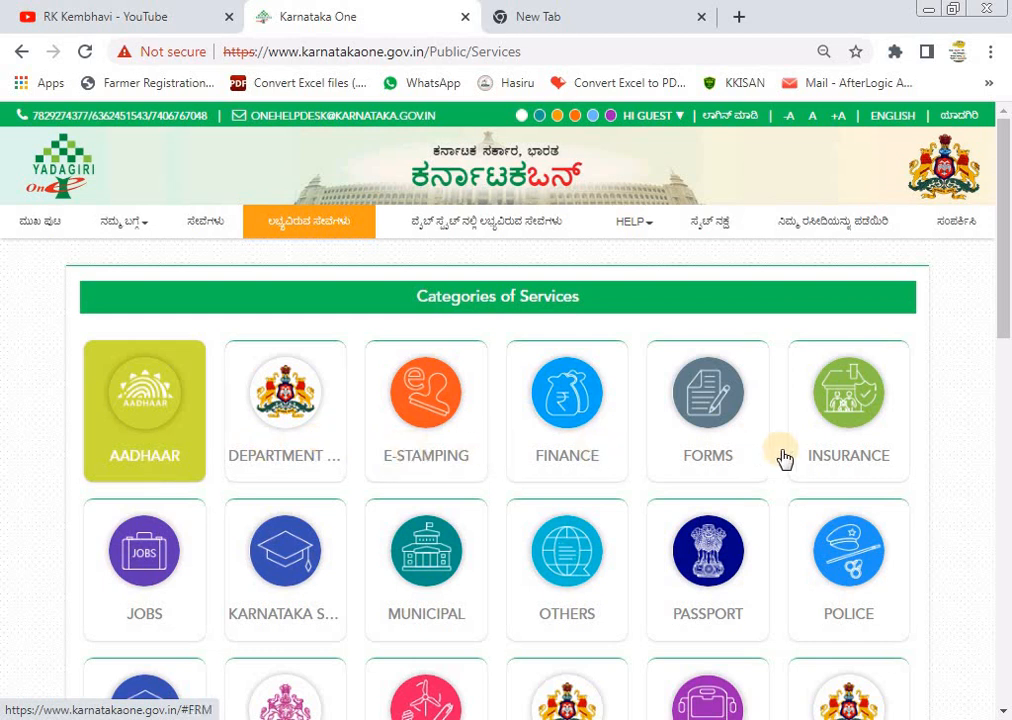
scroll(933, 517, "down", 3)
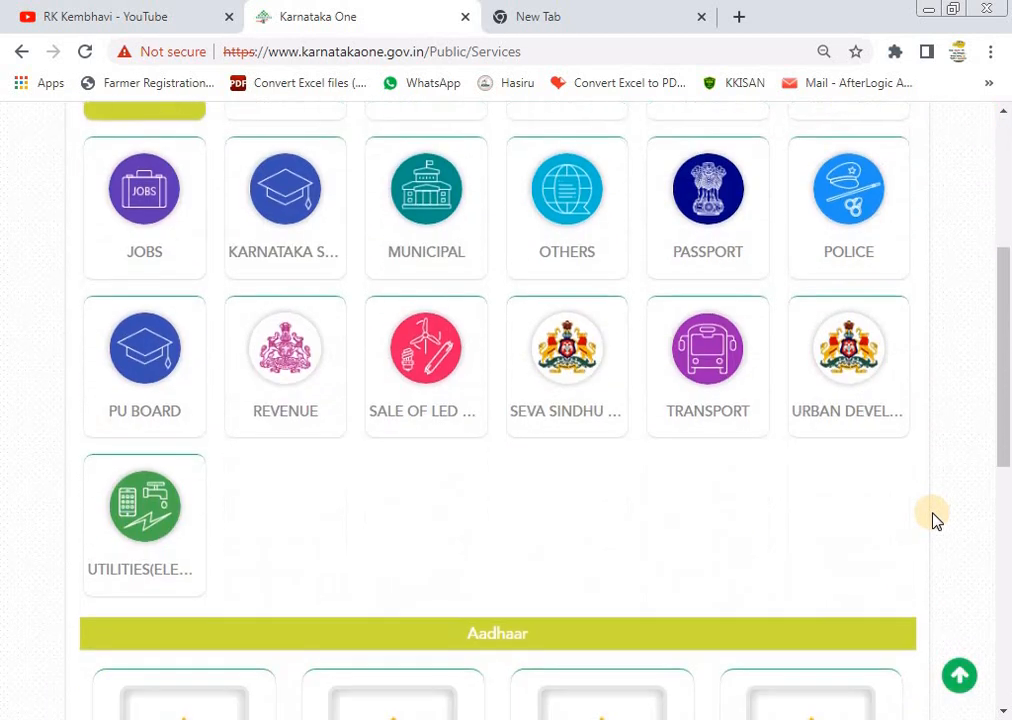
scroll(933, 517, "up", 1)
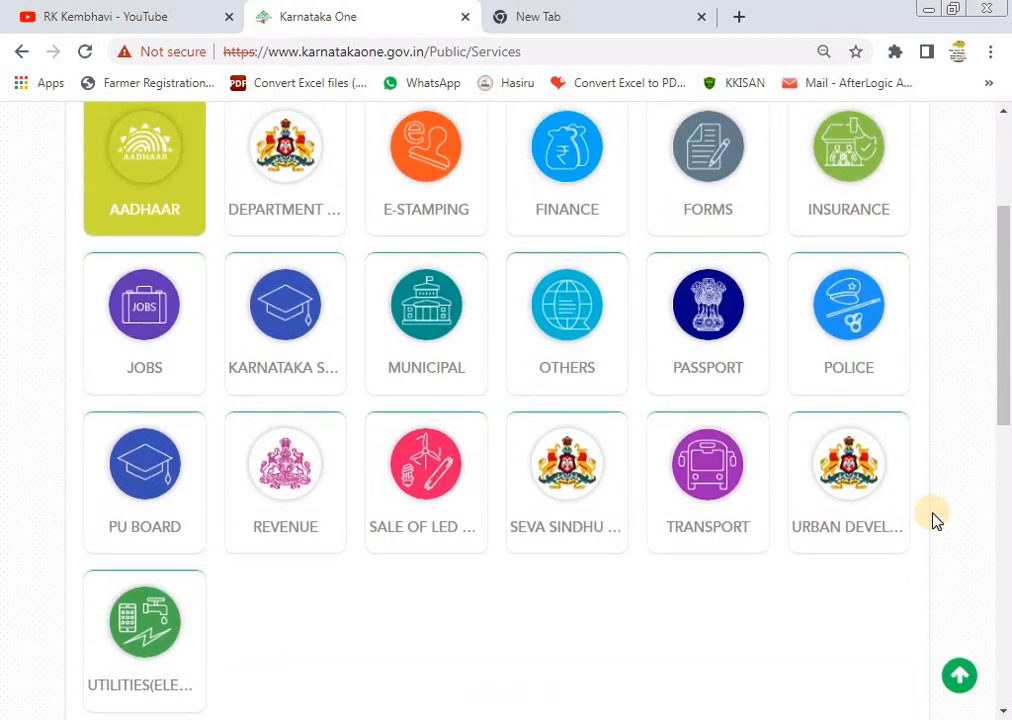
scroll(933, 517, "up", 1)
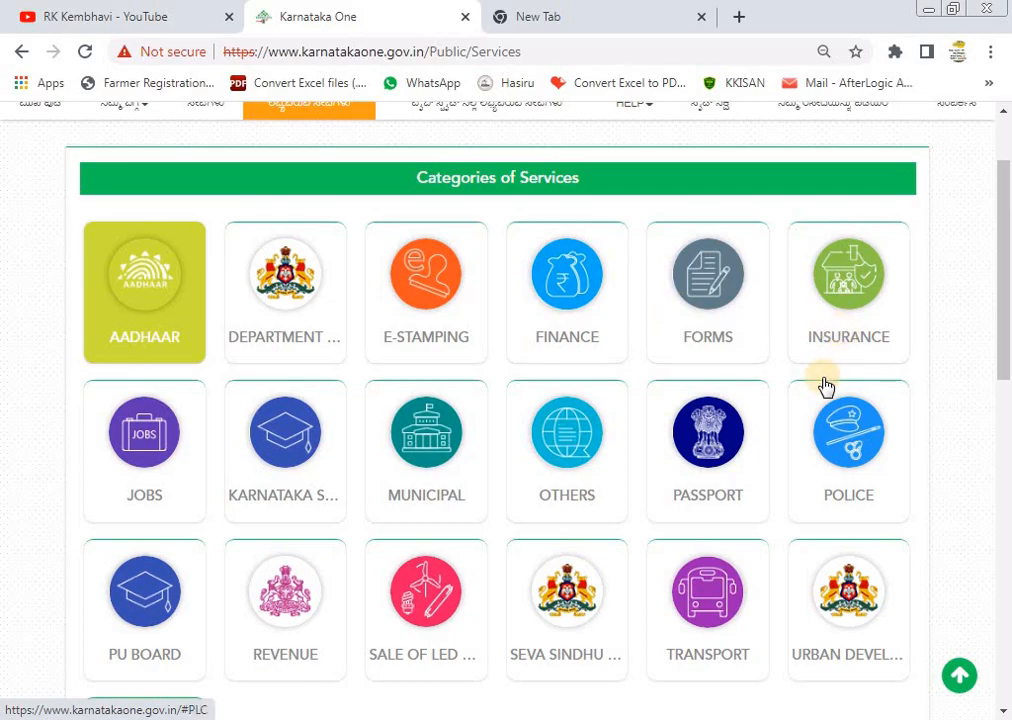
scroll(497, 514, "down", 3)
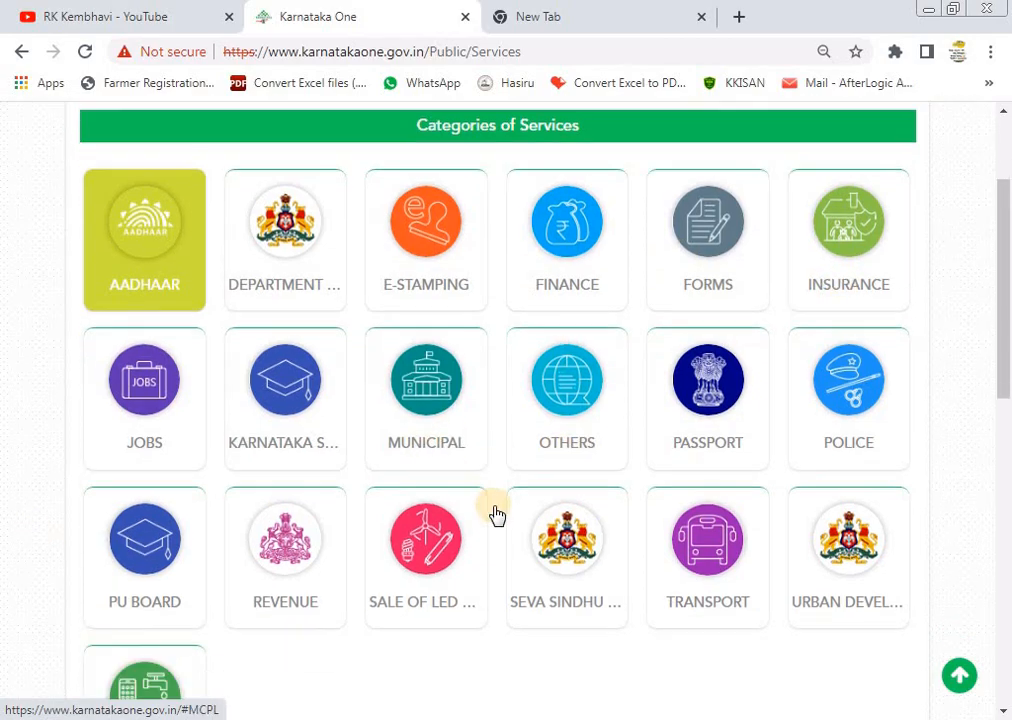
scroll(497, 514, "down", 3)
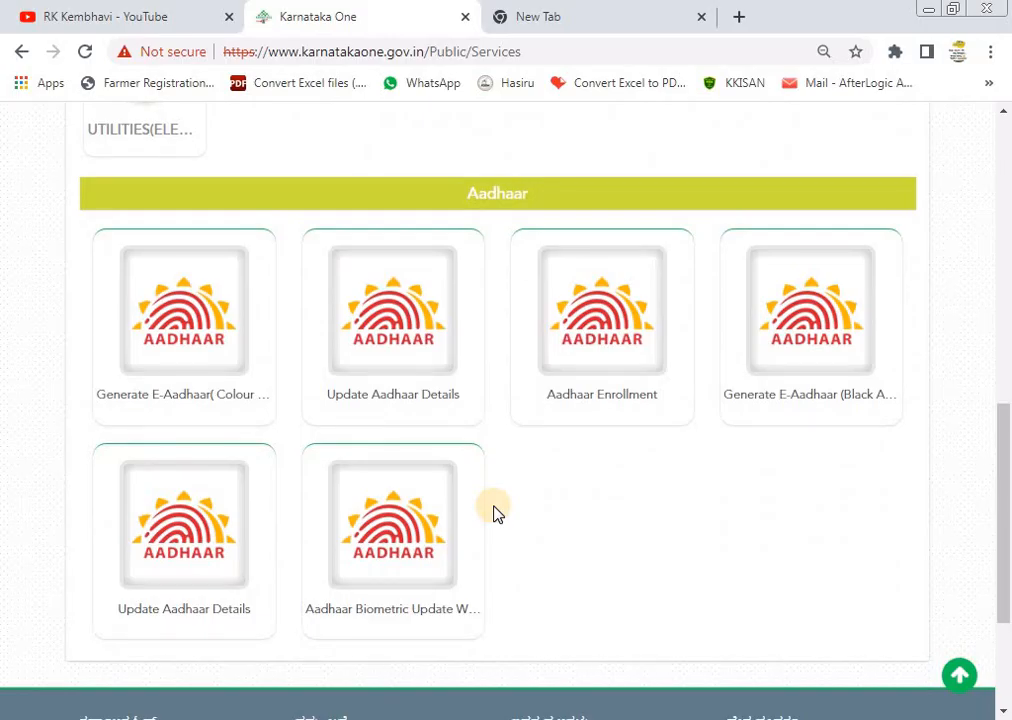
scroll(495, 514, "up", 6)
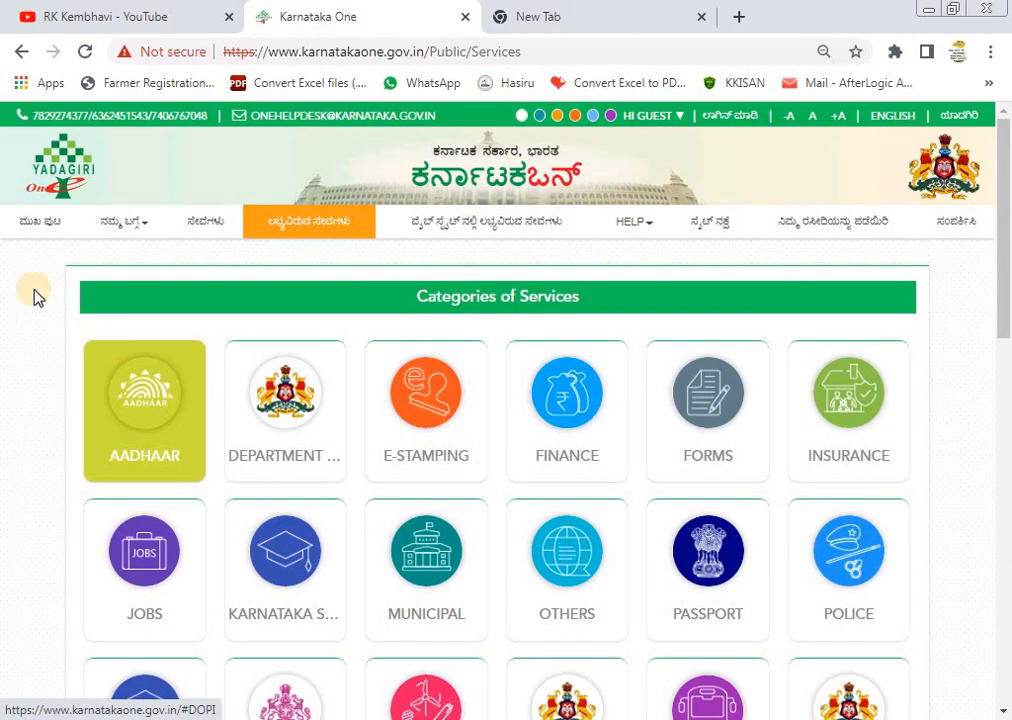
left_click(115, 230)
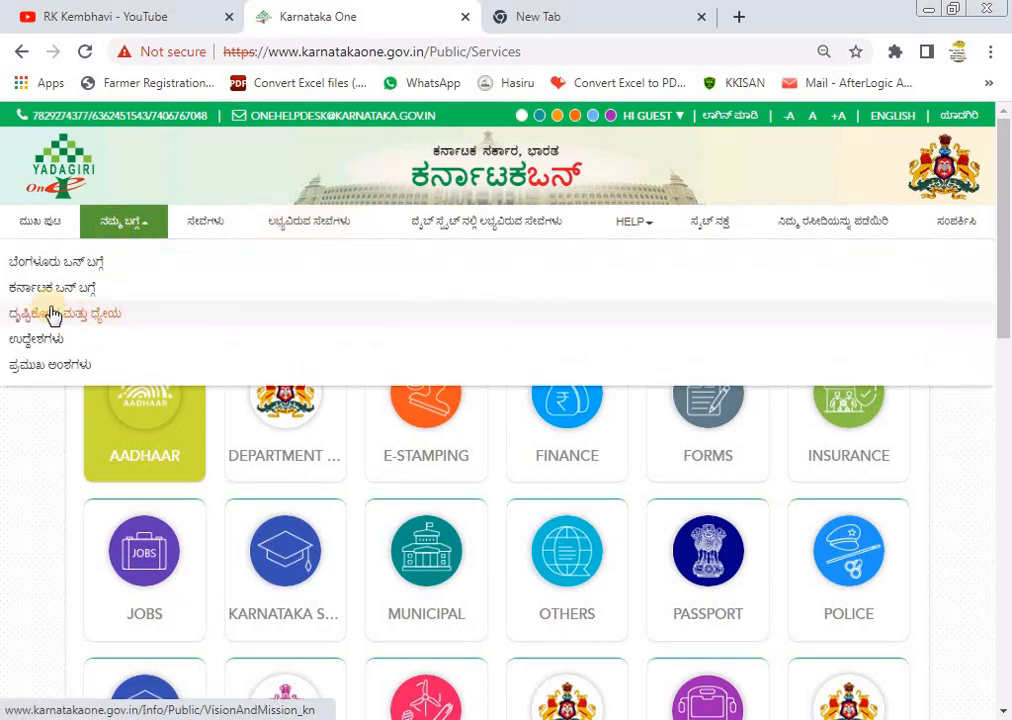
Step: Show the Kannada 'ಕರ್ನಾಟಕ ಒನ್ ಬಗ್ಗೆ' page, then the Select your city list
left_click(47, 294)
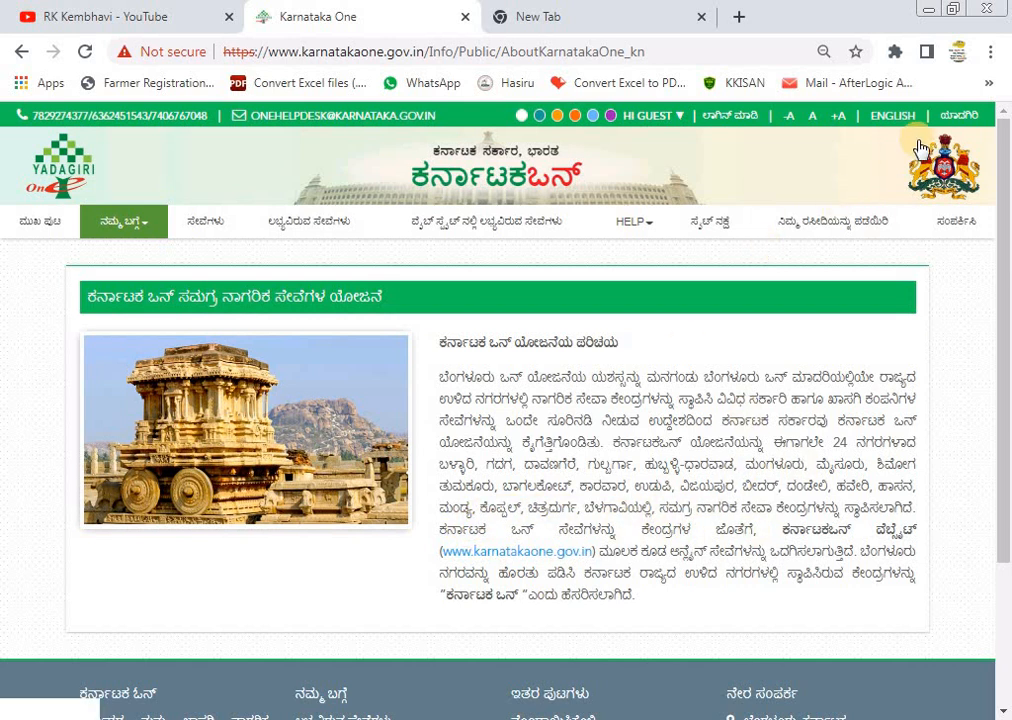
left_click(972, 127)
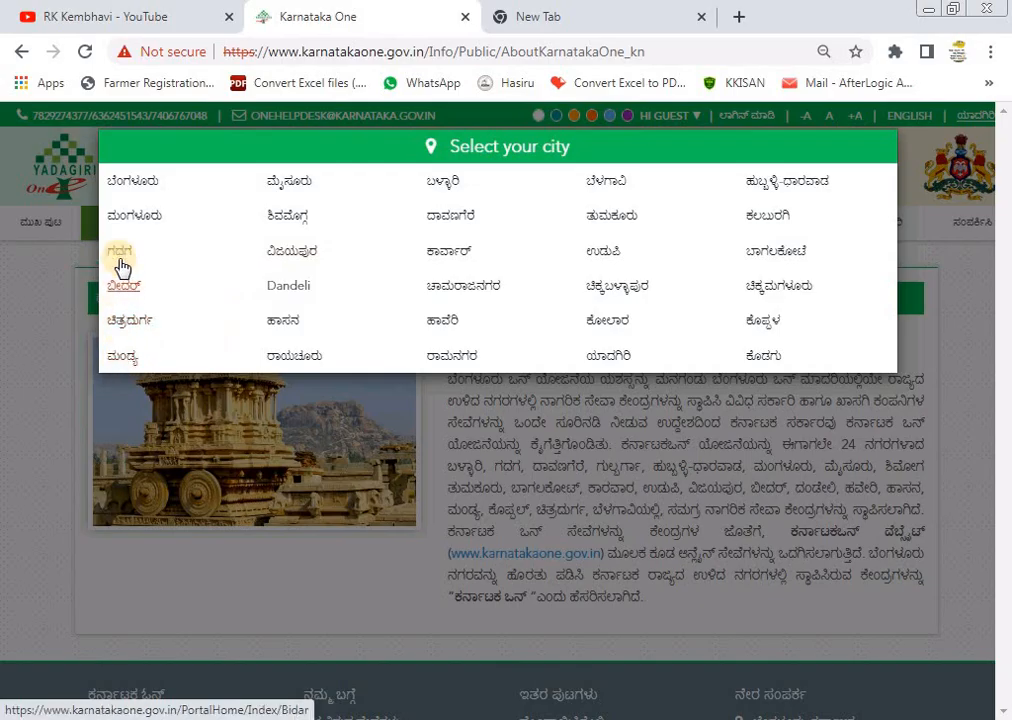
Step: Close the Select your city list to reach the Kannada home page with its login form
left_click(947, 262)
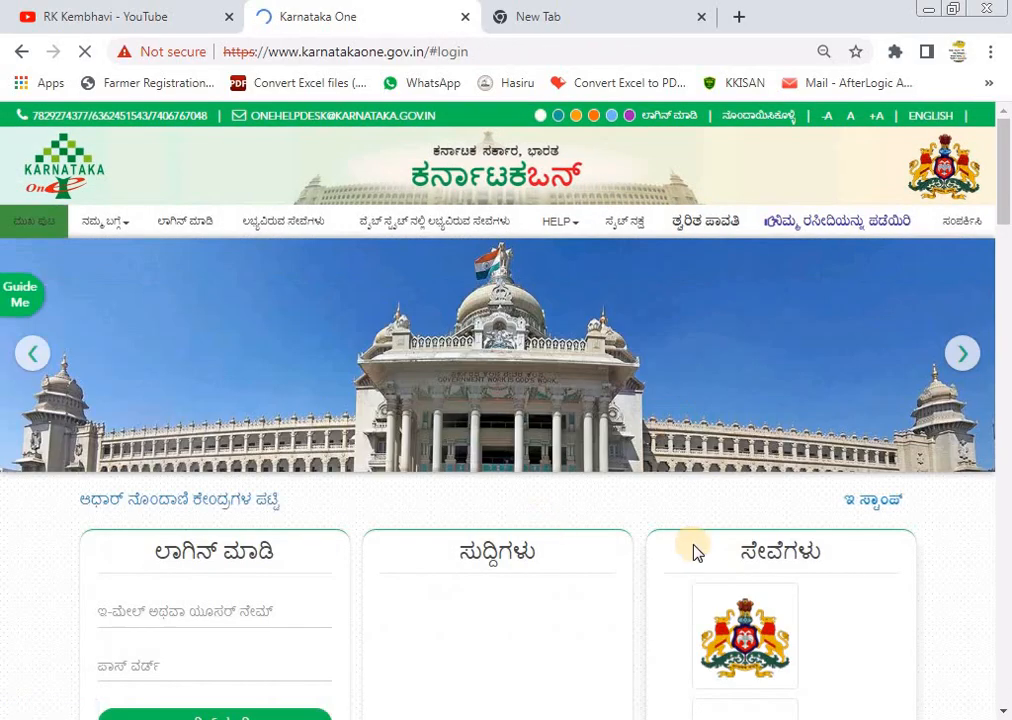
Step: Switch the KarnatakaOne portal's language to English
scroll(693, 545, "down", 4)
scroll(693, 545, "up", 3)
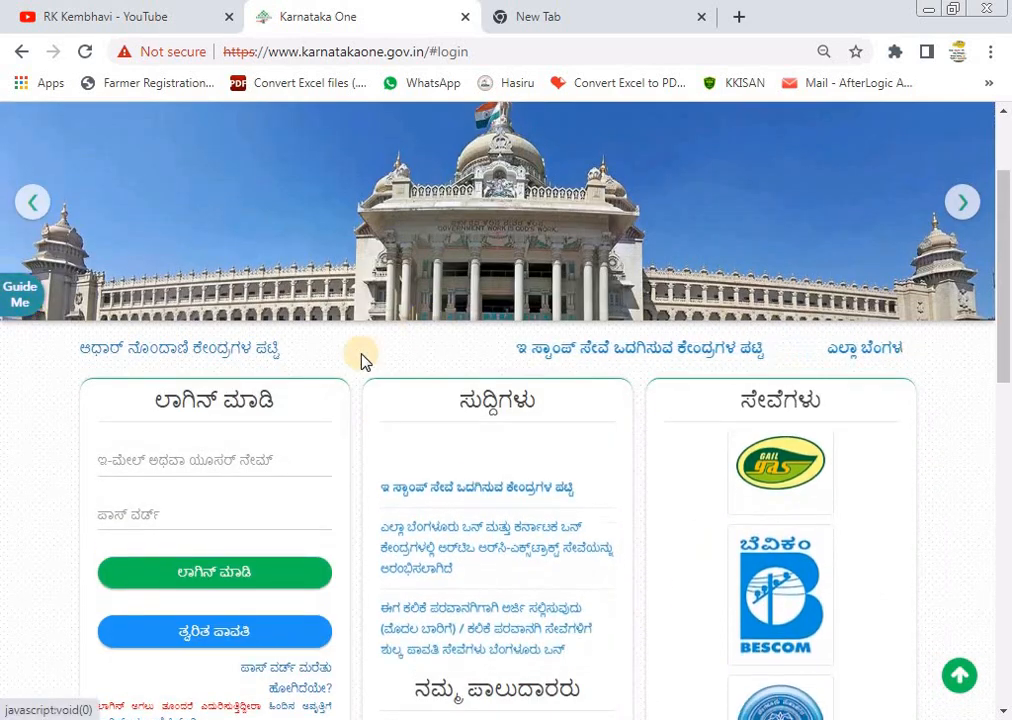
scroll(361, 356, "down", 2)
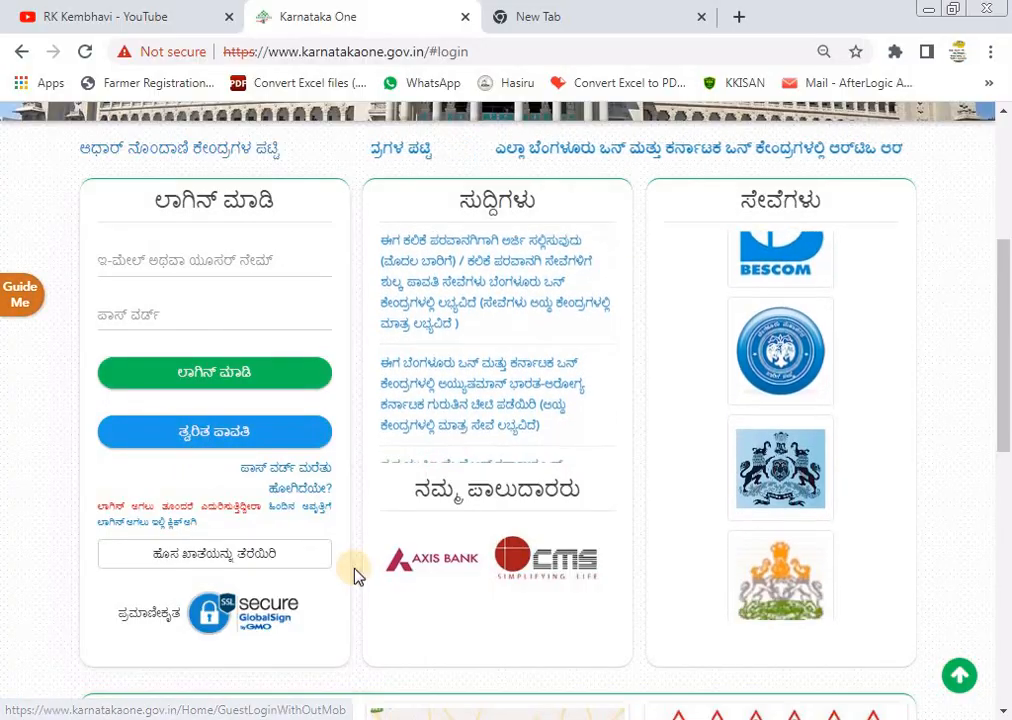
scroll(358, 575, "up", 1)
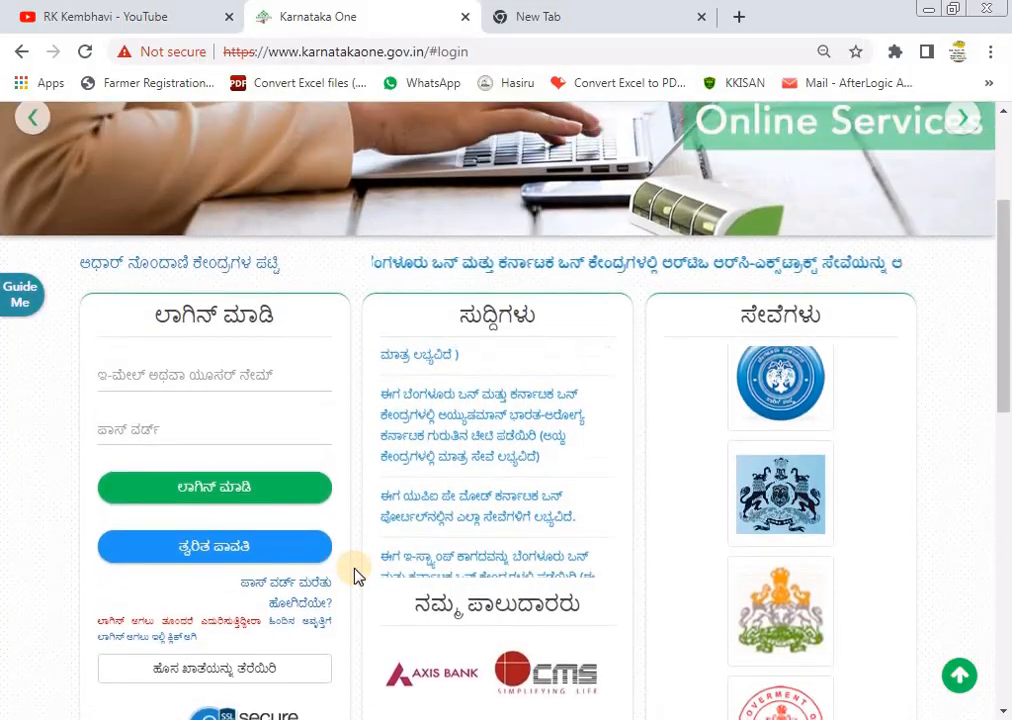
scroll(358, 575, "up", 2)
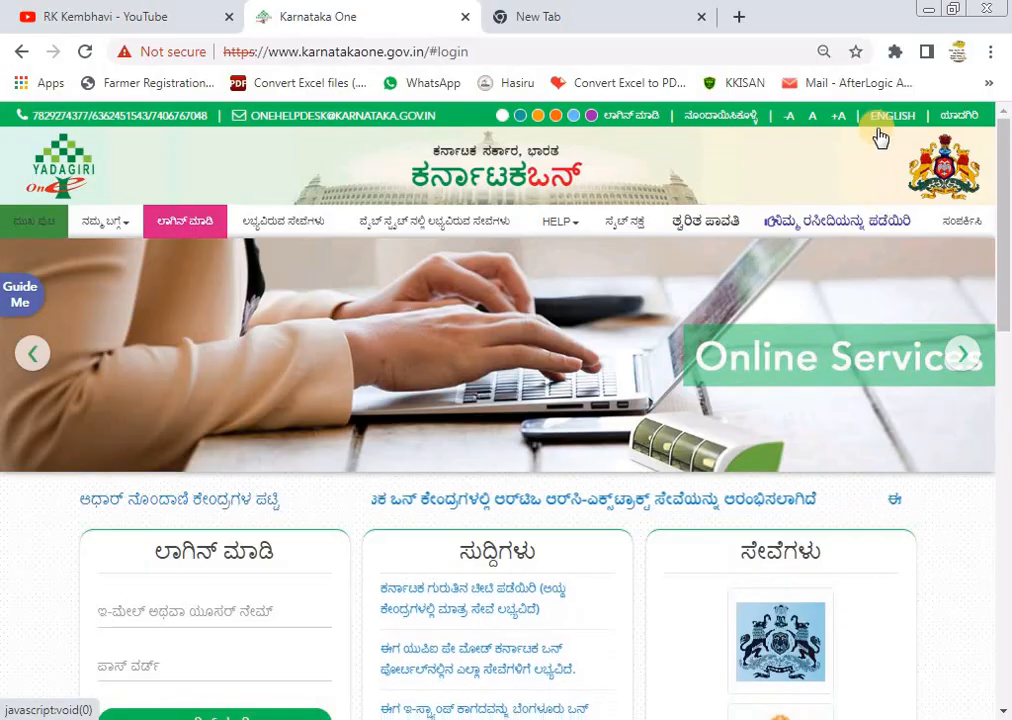
left_click(880, 130)
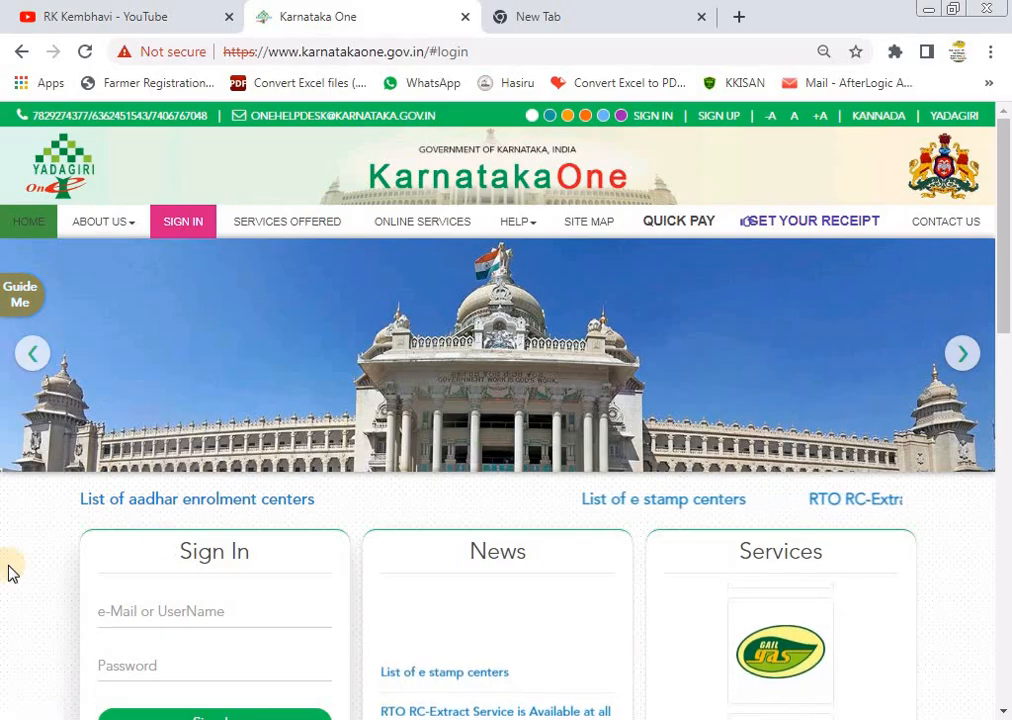
Step: Open the On-line Registration form via Create an account on the Sign In card
scroll(4, 620, "down", 1)
scroll(4, 620, "down", 2)
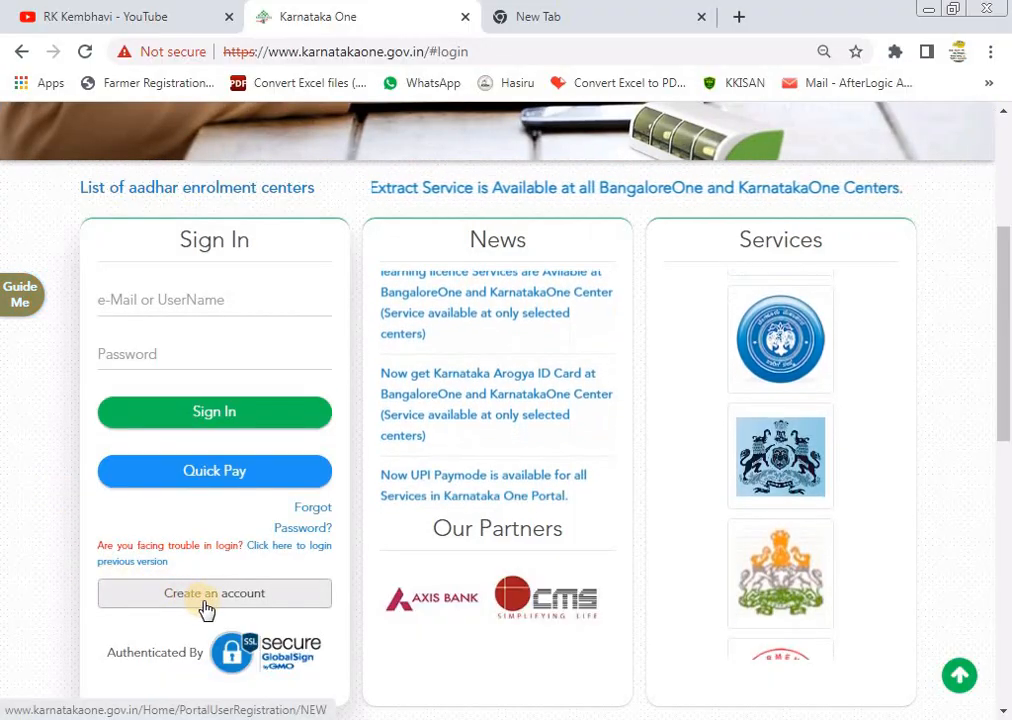
left_click(205, 600)
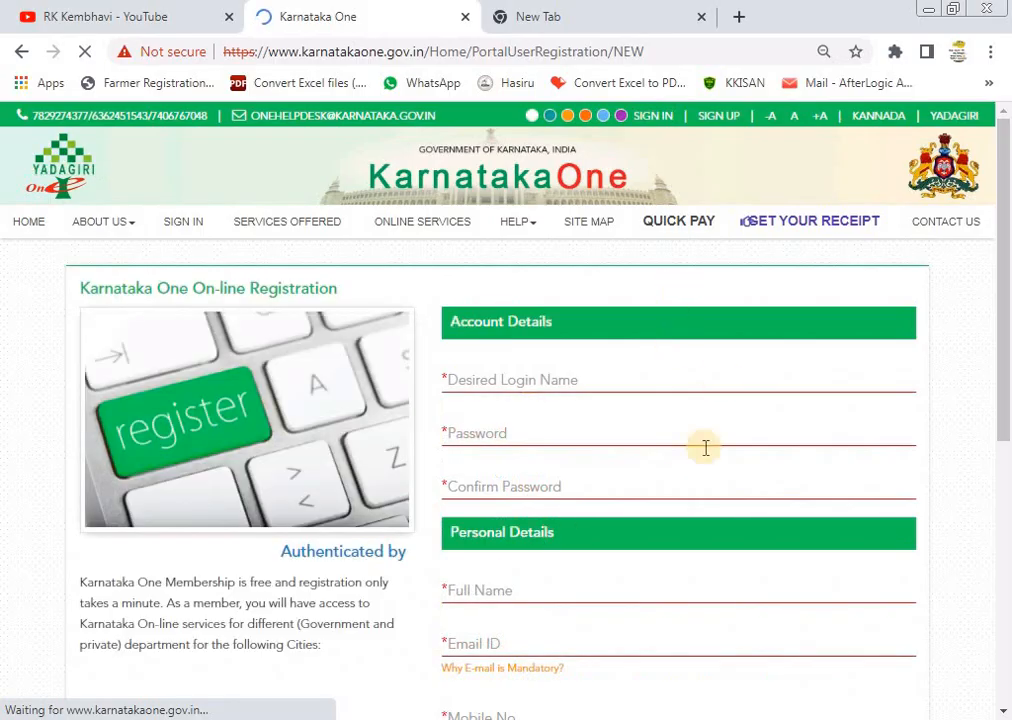
Step: Submit the completed Account and Personal Details with captcha to reach OTP Verification
scroll(904, 390, "down", 1)
scroll(904, 390, "down", 1)
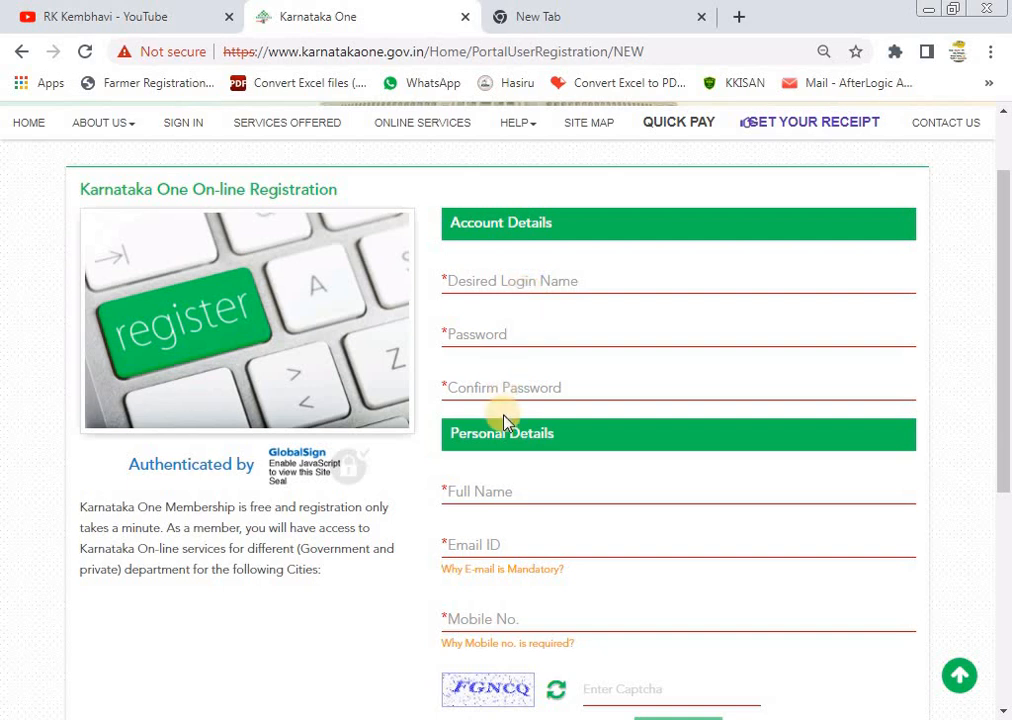
scroll(535, 479, "down", 2)
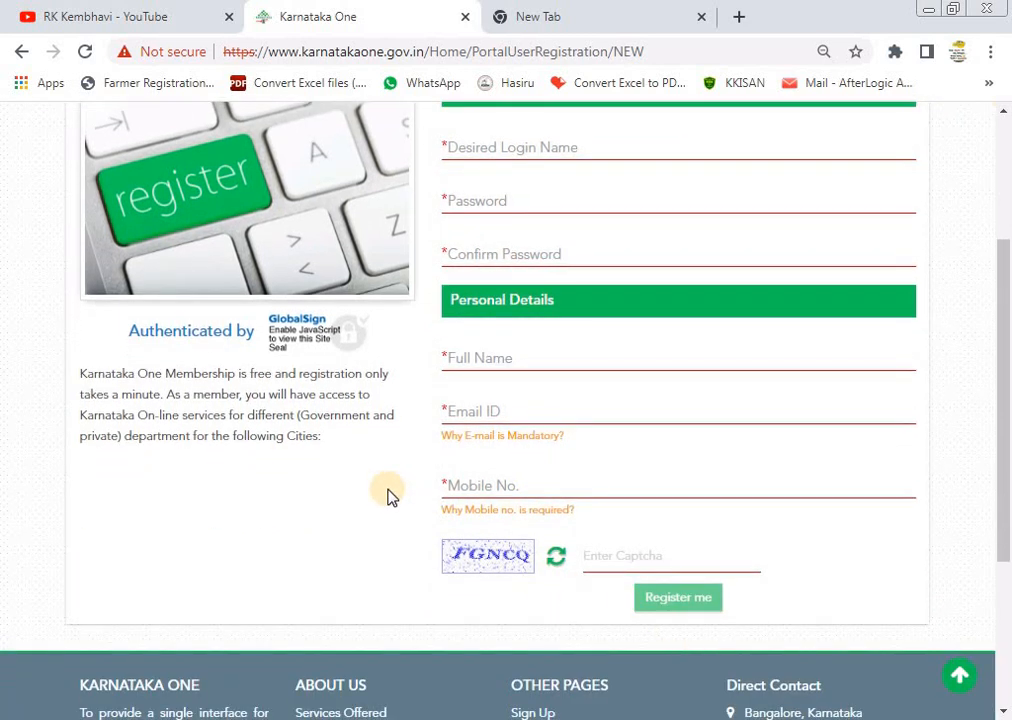
scroll(390, 496, "up", 3)
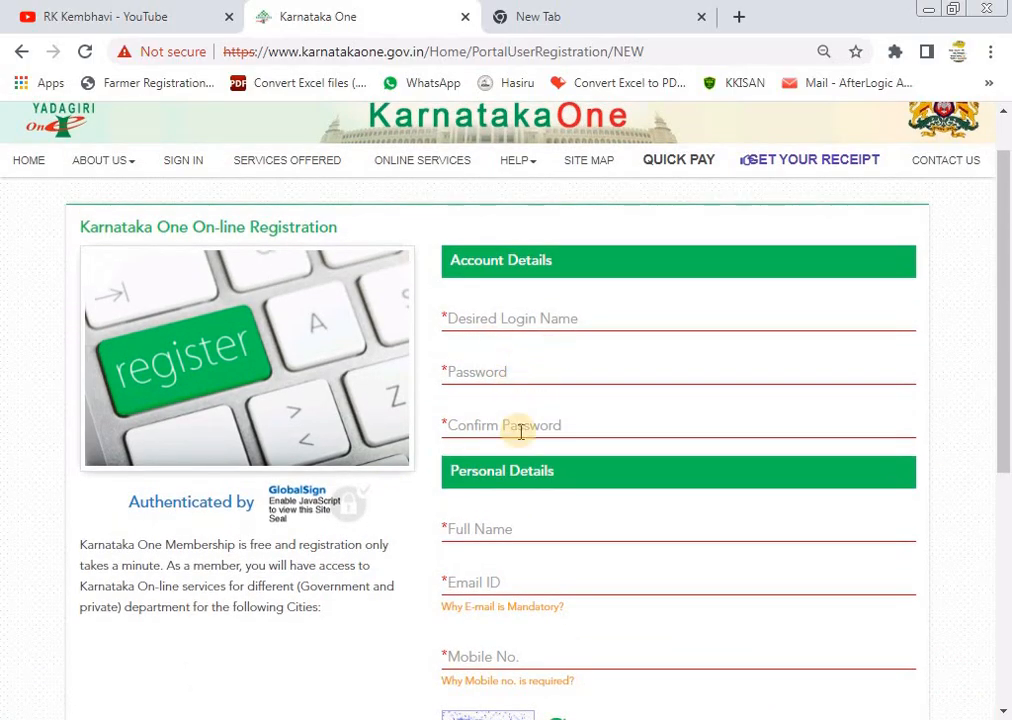
scroll(520, 429, "down", 1)
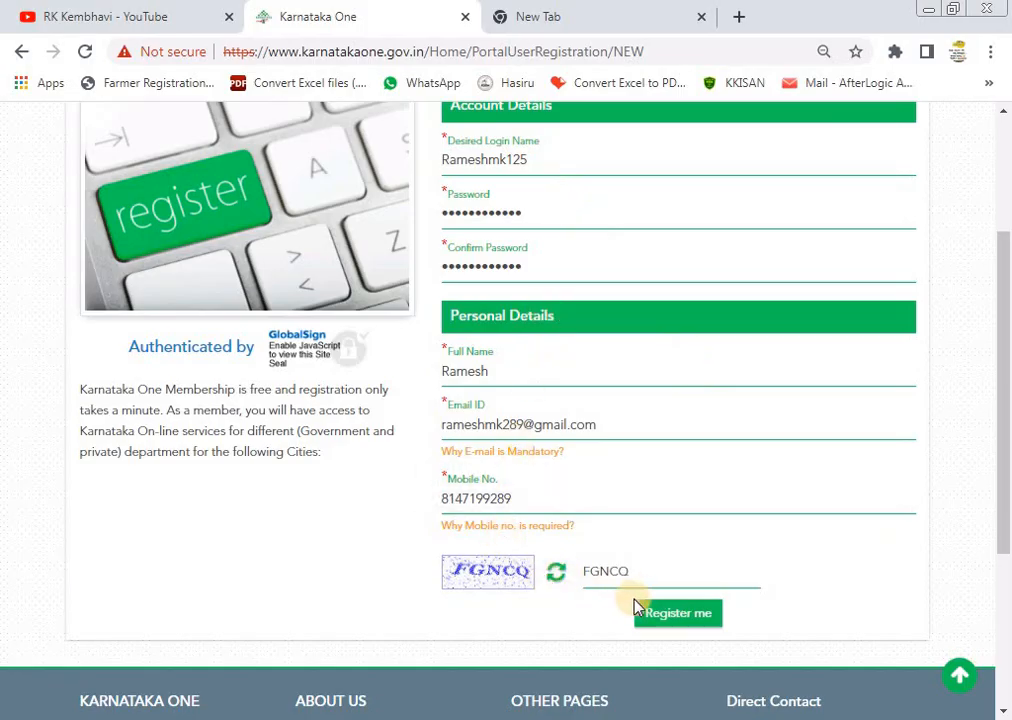
left_click(668, 614)
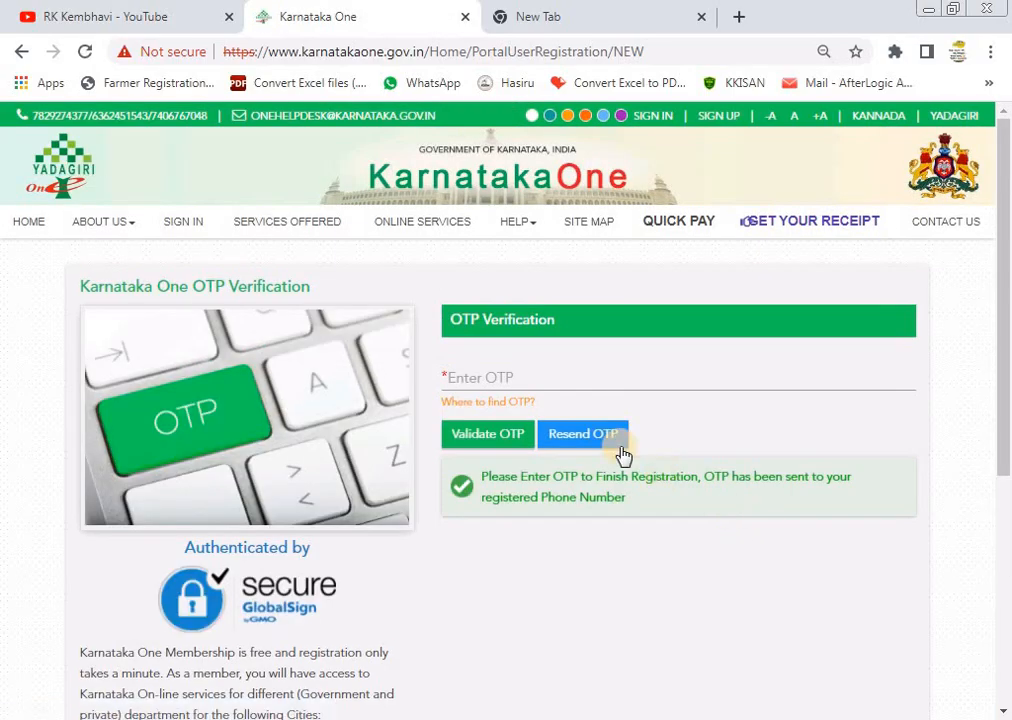
Step: Enter the phone OTP and validate it, retrying after the invalid-OTP error
left_click(494, 384)
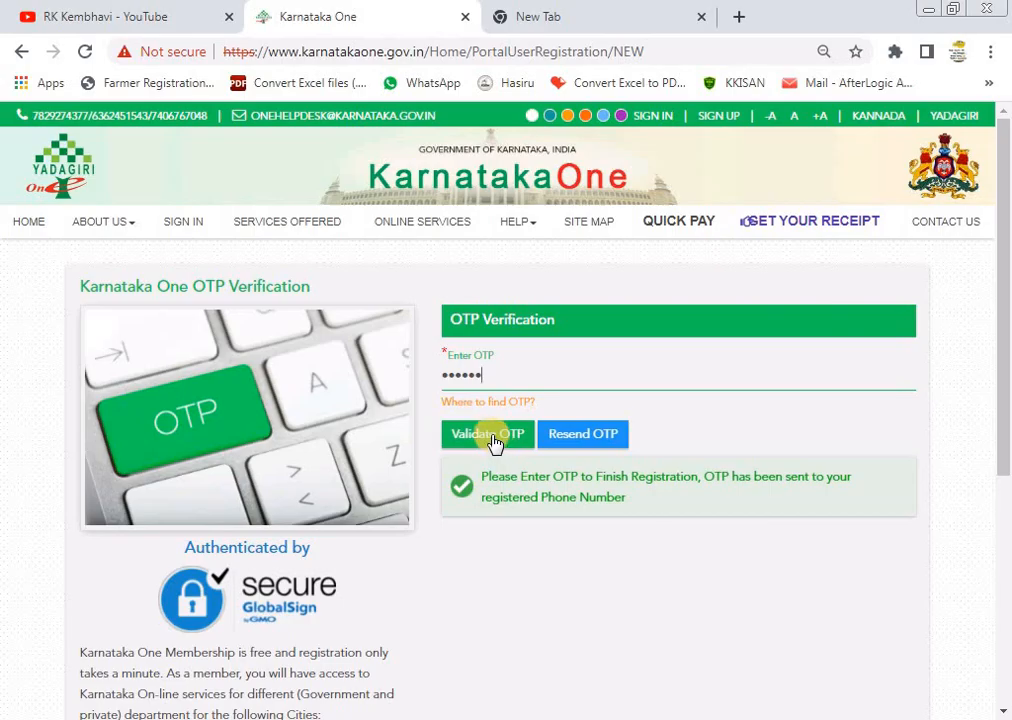
left_click(495, 442)
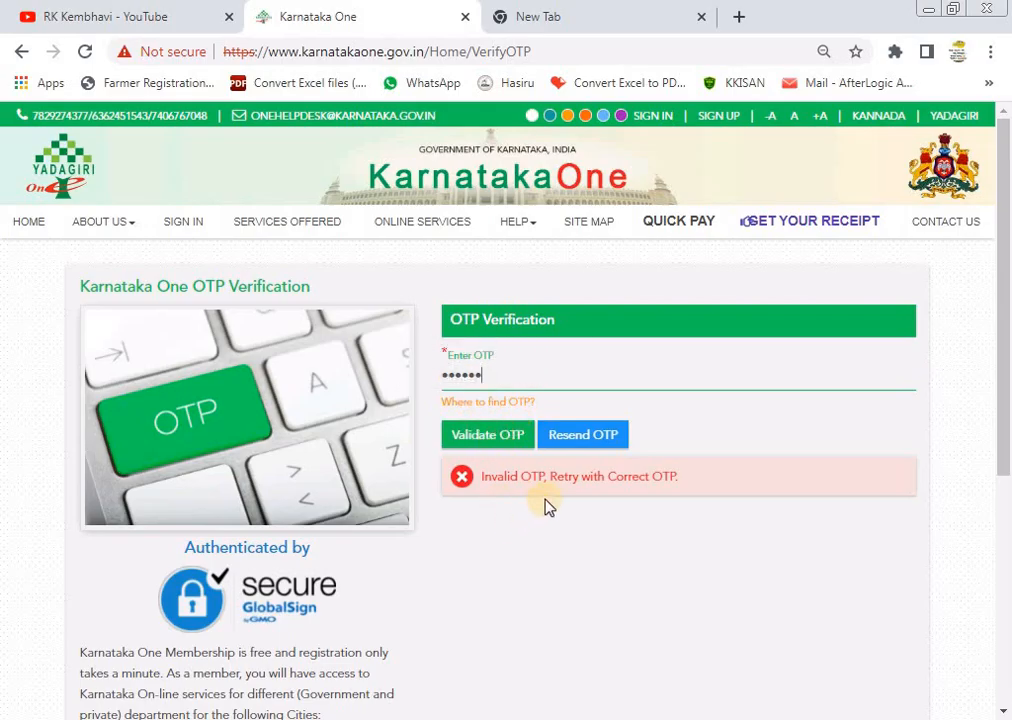
left_click(508, 436)
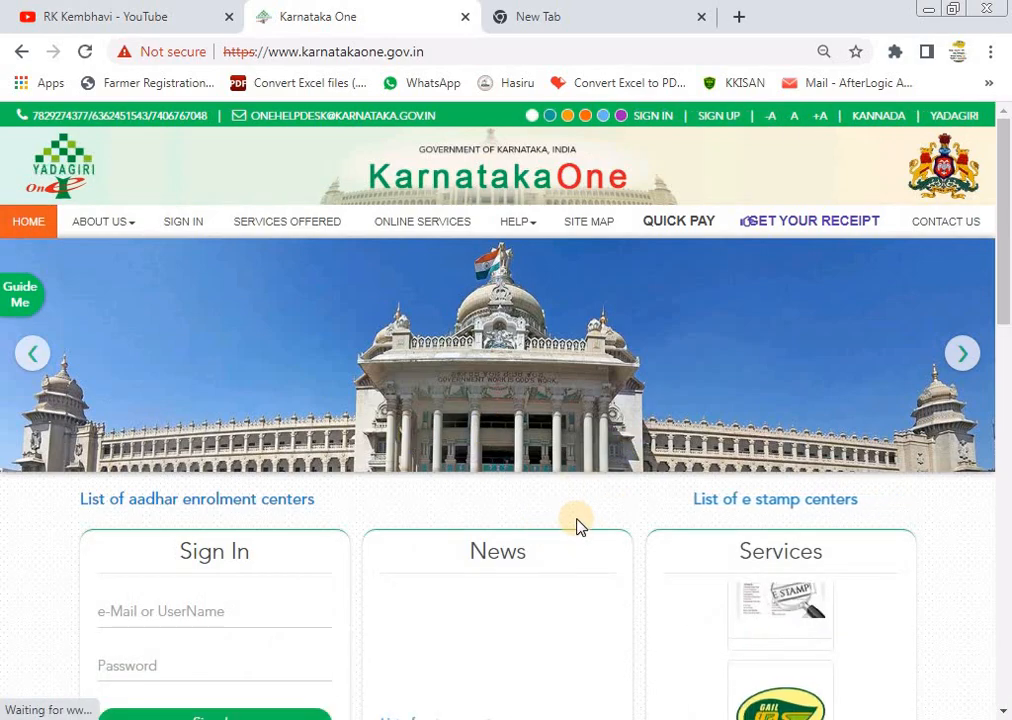
Step: Sign in with the new account's username and password to reach the Yadagiri home page
scroll(577, 527, "down", 2)
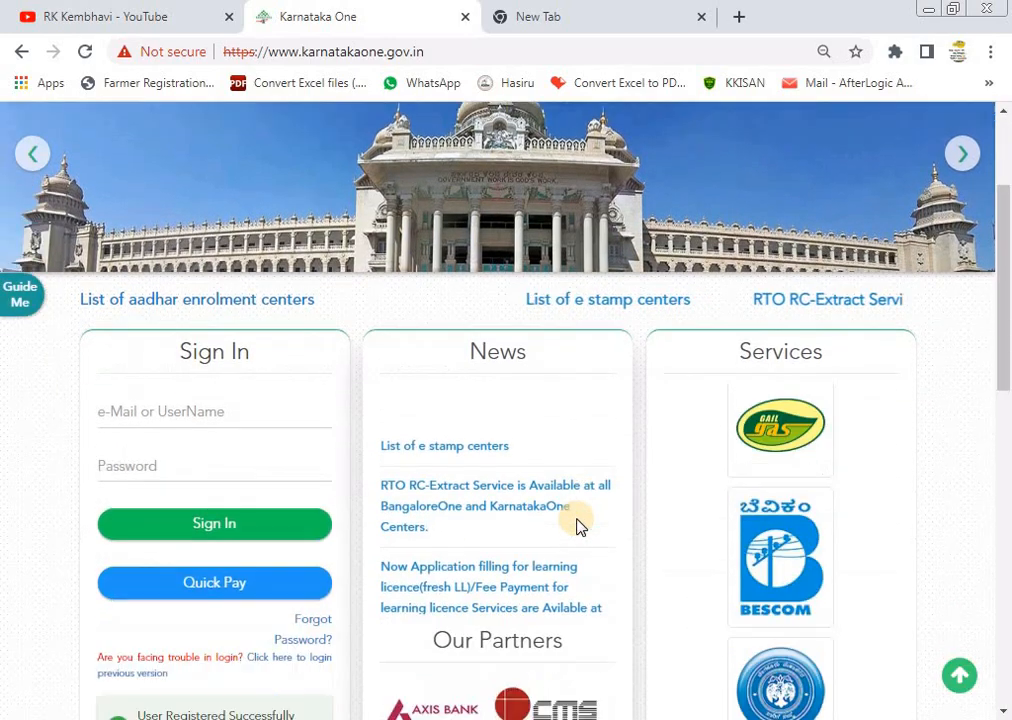
left_click(175, 391)
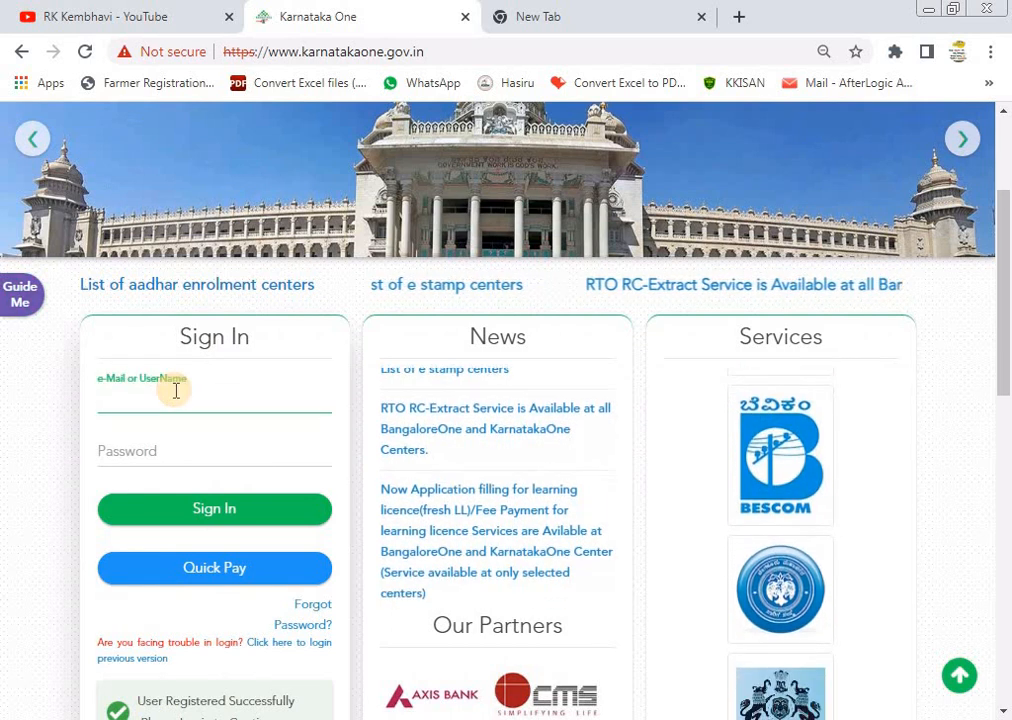
type("Ra")
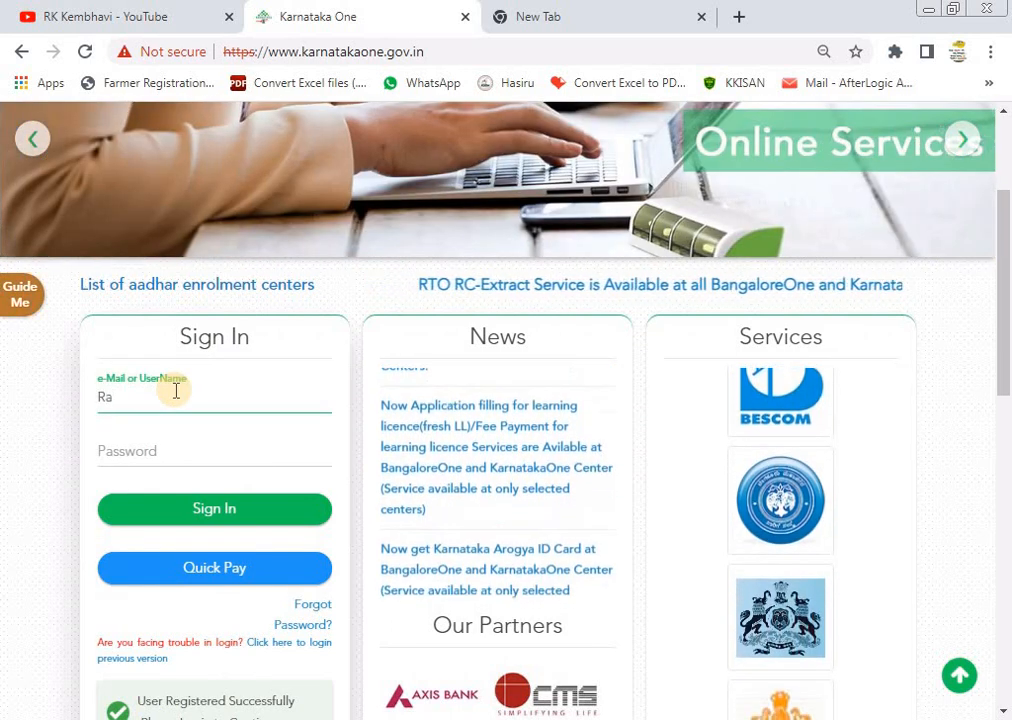
type("meshmk")
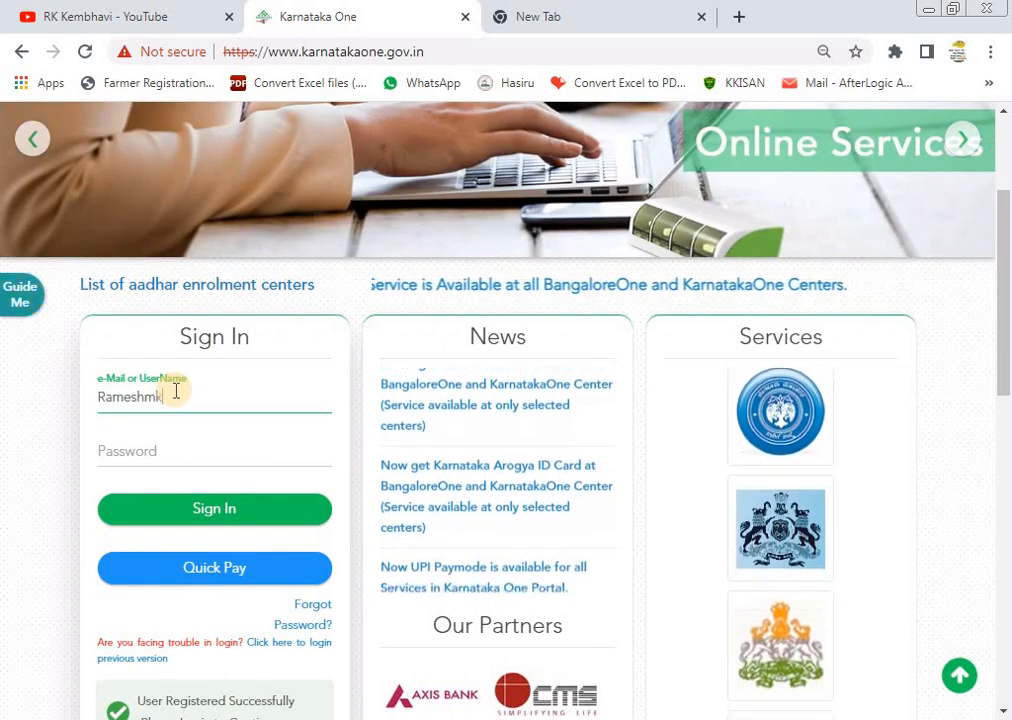
type("125")
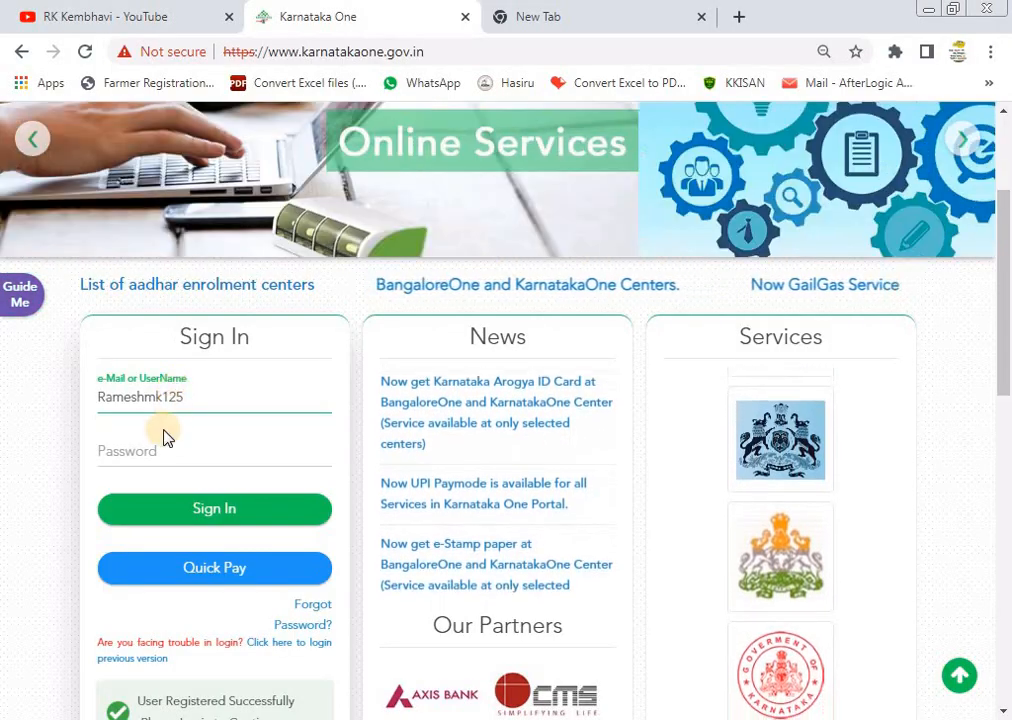
left_click(155, 447)
type("••")
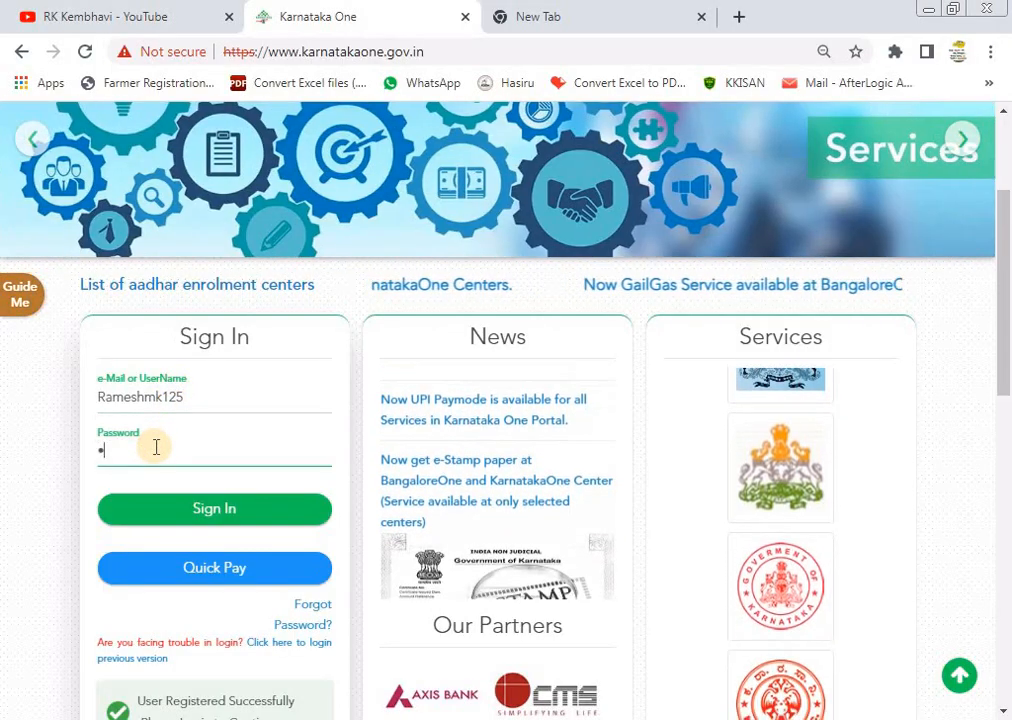
type("•••••")
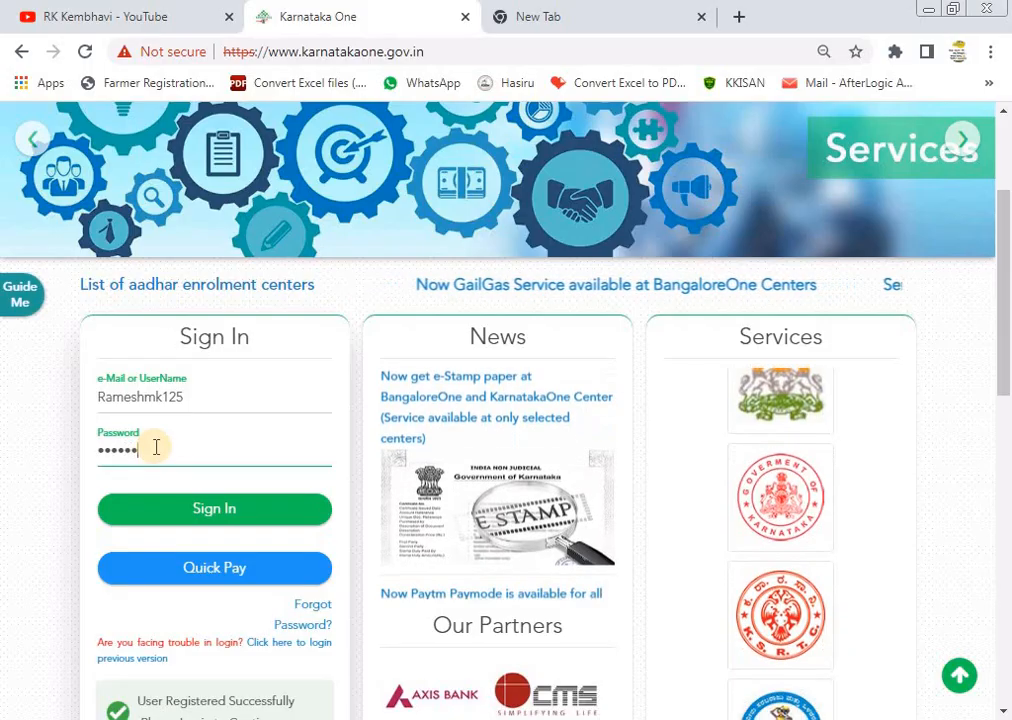
type("••••")
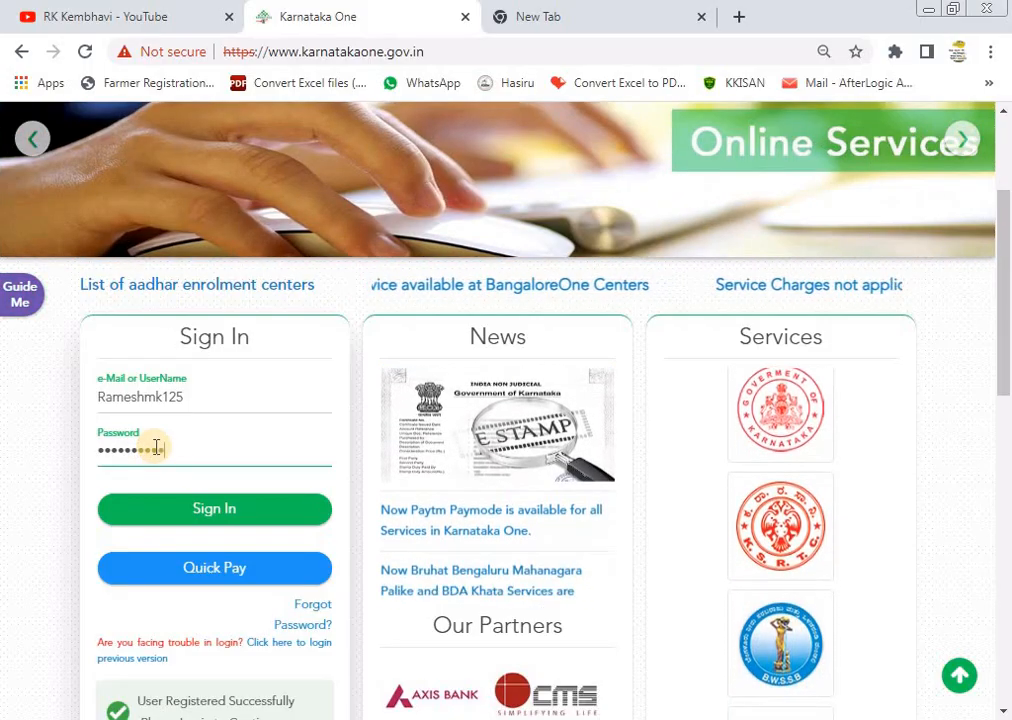
type("•")
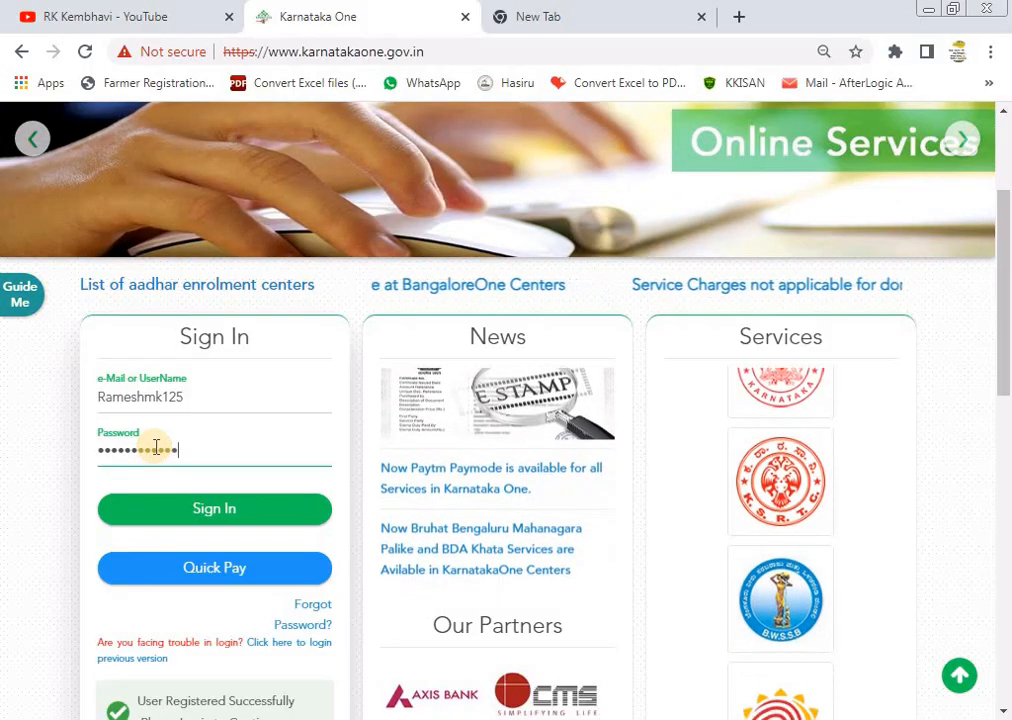
left_click(212, 510)
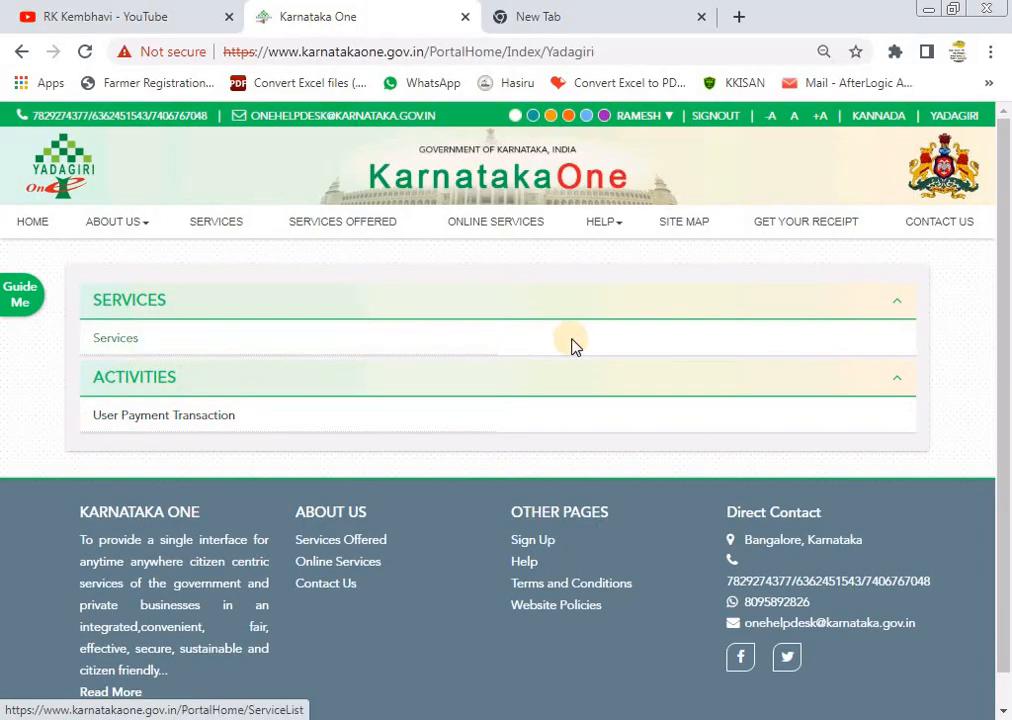
Step: Switch the portal city from Yadagiri to Vijayapur and view the empty payment transaction history
left_click(455, 349)
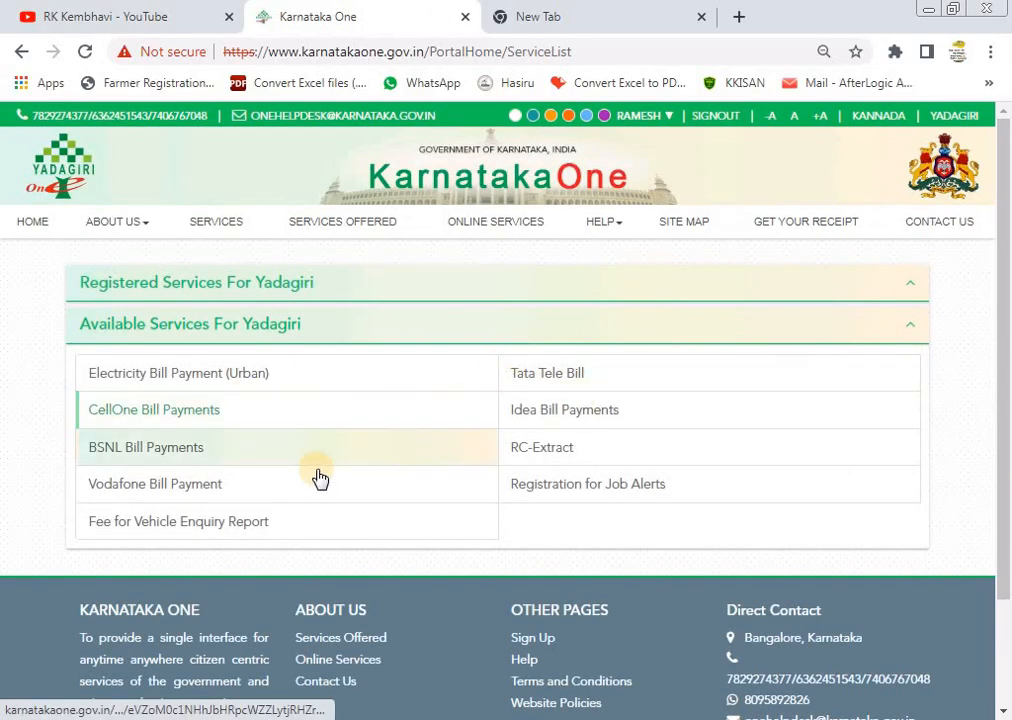
left_click(958, 117)
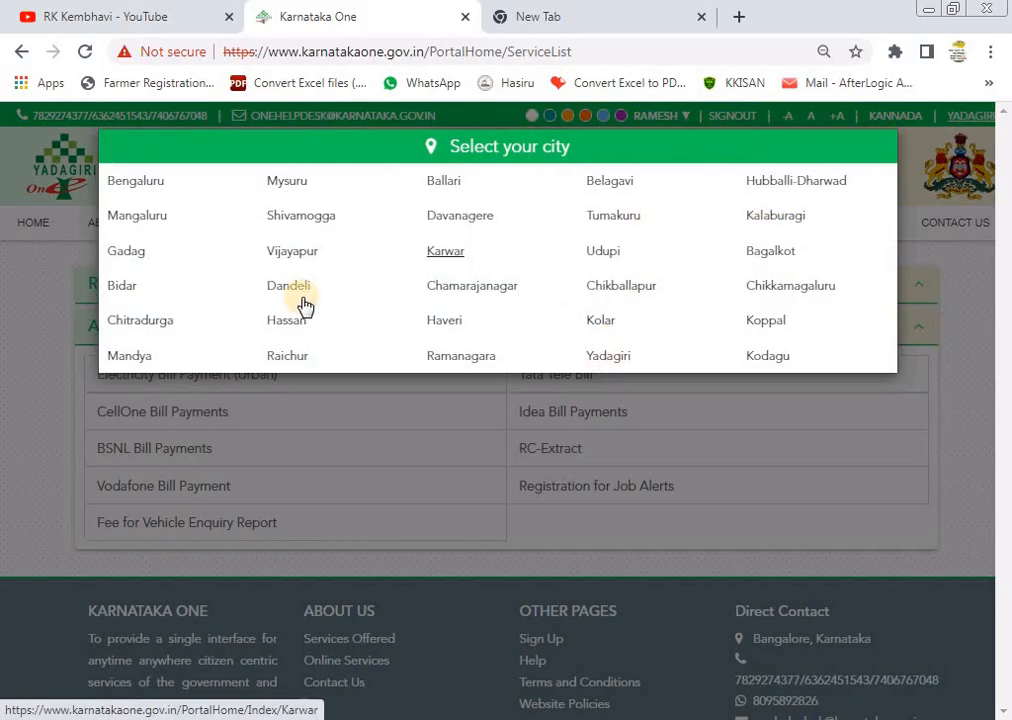
left_click(293, 252)
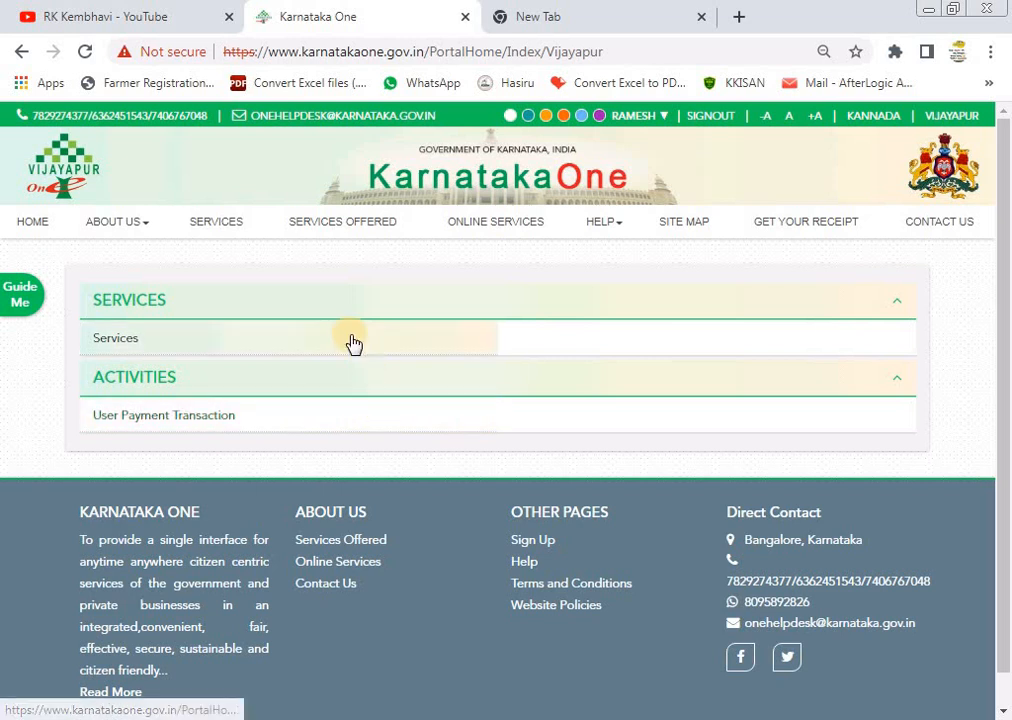
left_click(362, 410)
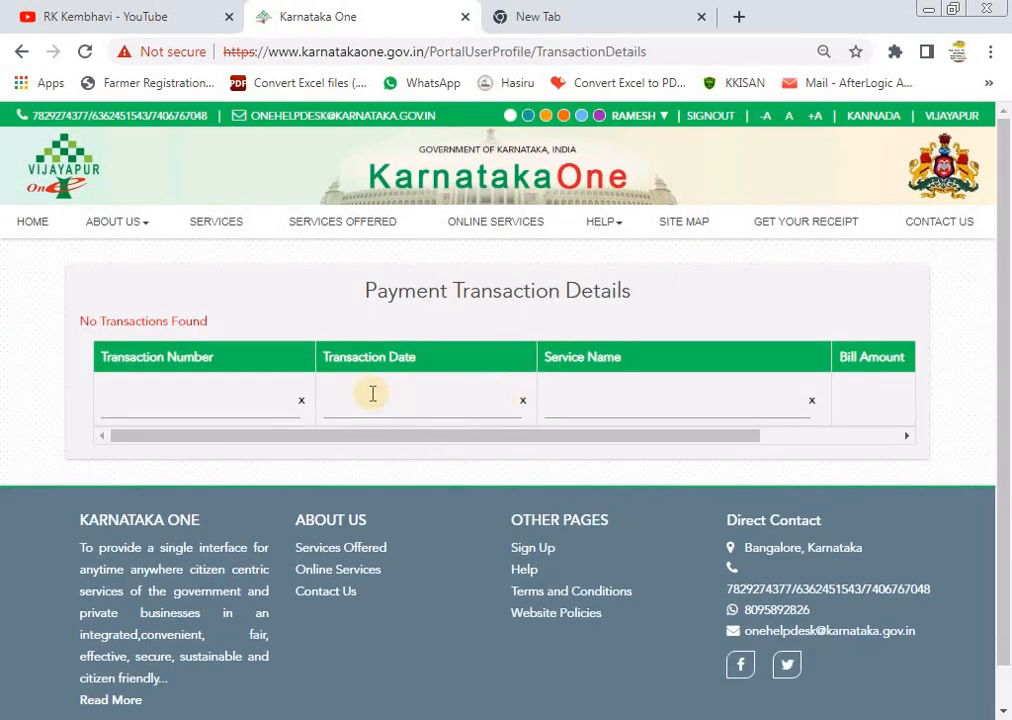
Step: View the account's Update Profile page from the user menu, then return to the Vijayapur home
left_click(9, 234)
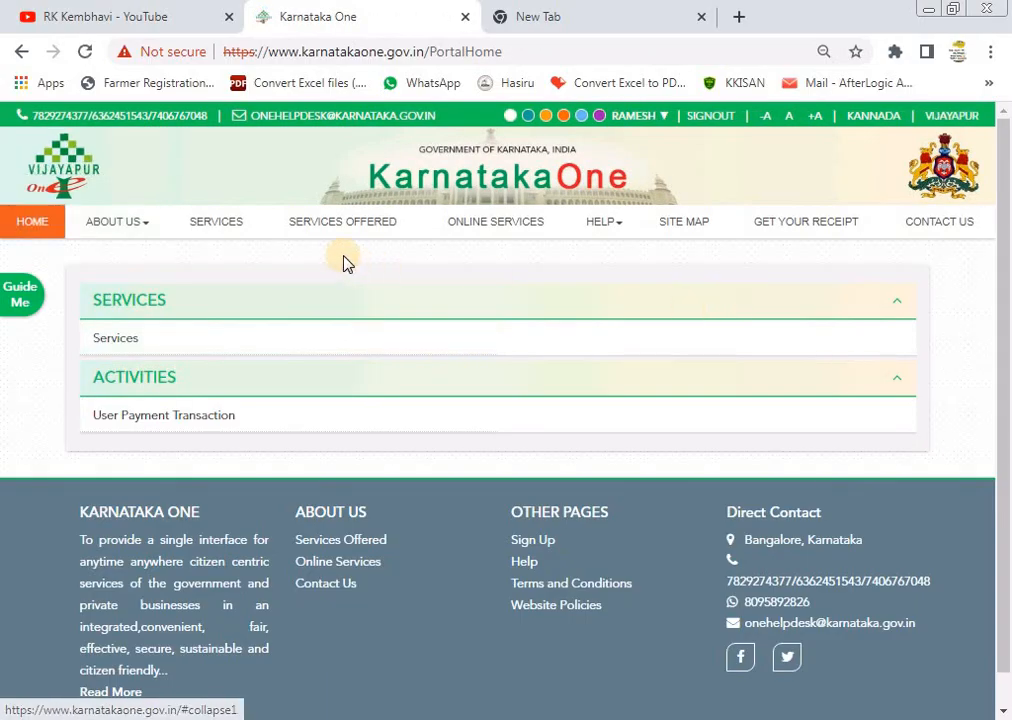
left_click(669, 117)
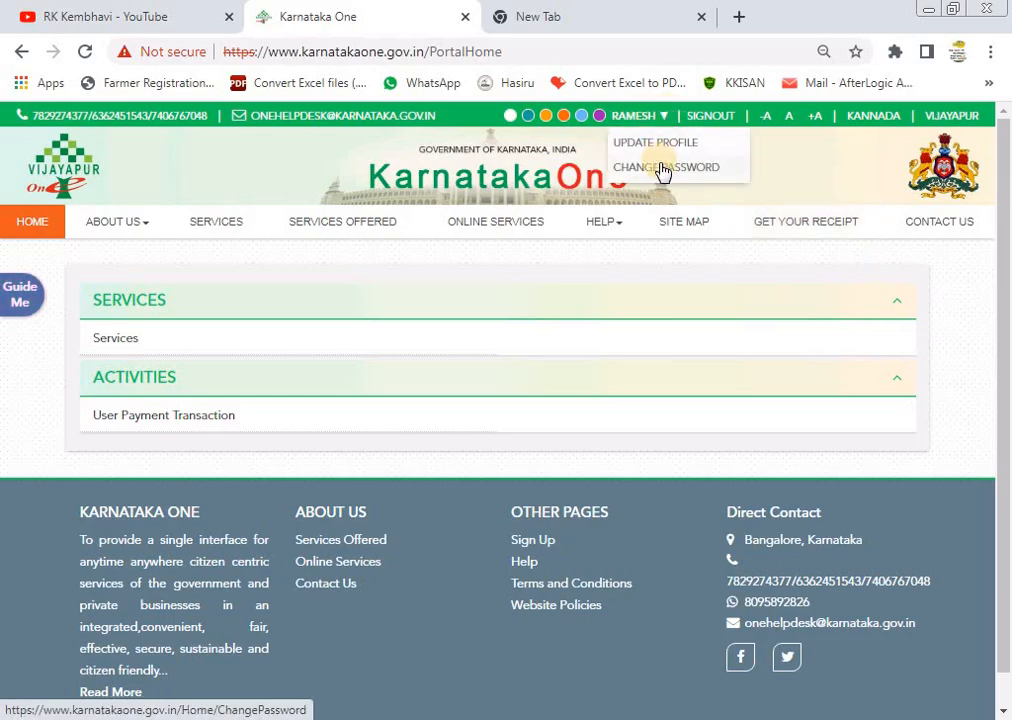
left_click(655, 144)
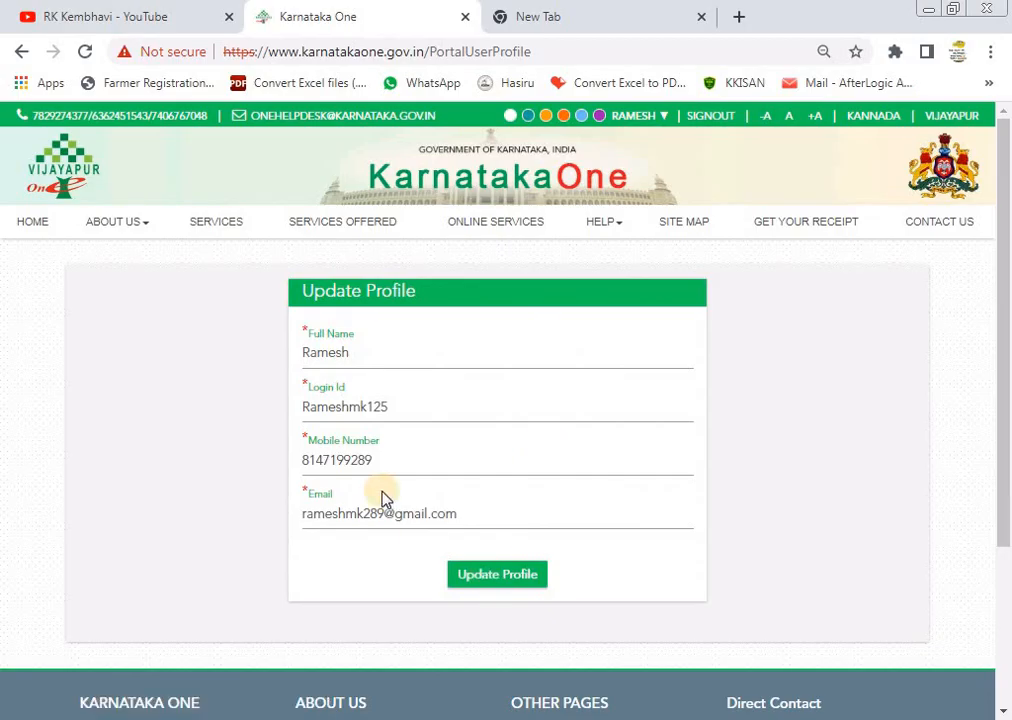
left_click(35, 225)
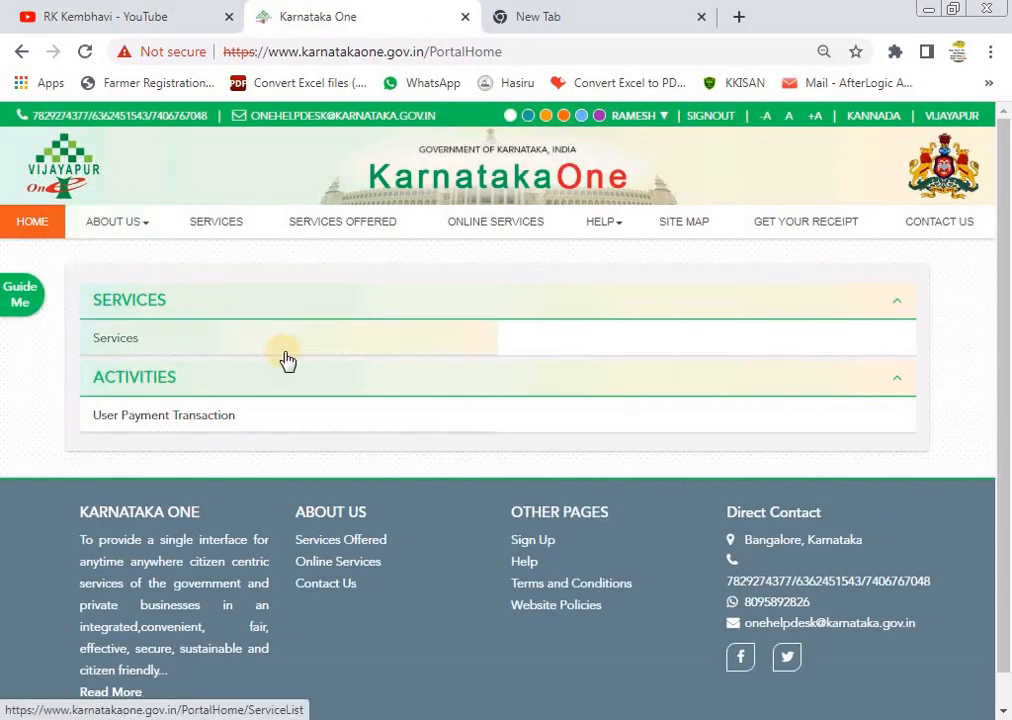
Step: Open the Vodafone Bill Payment form with Search Value set to Mobile No
left_click(265, 347)
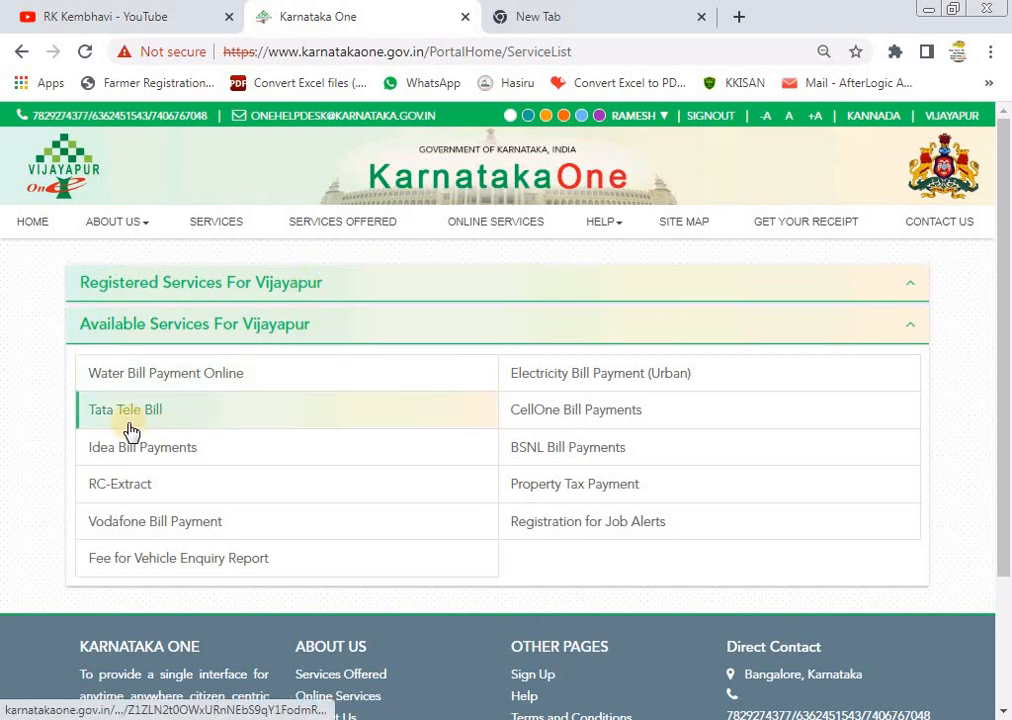
left_click(163, 531)
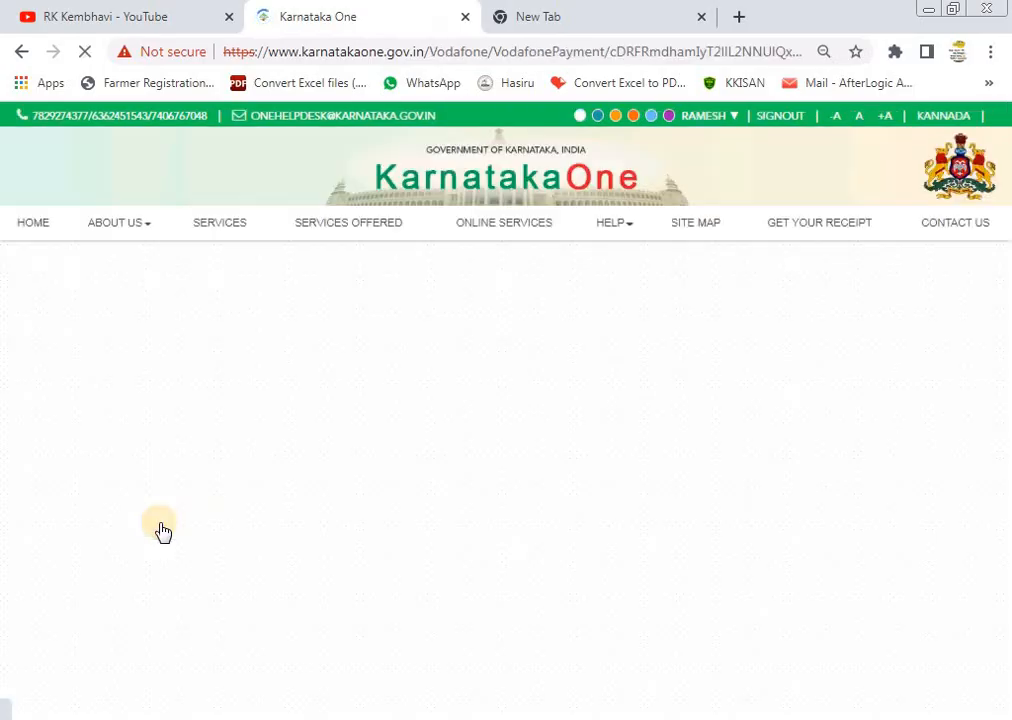
left_click(146, 338)
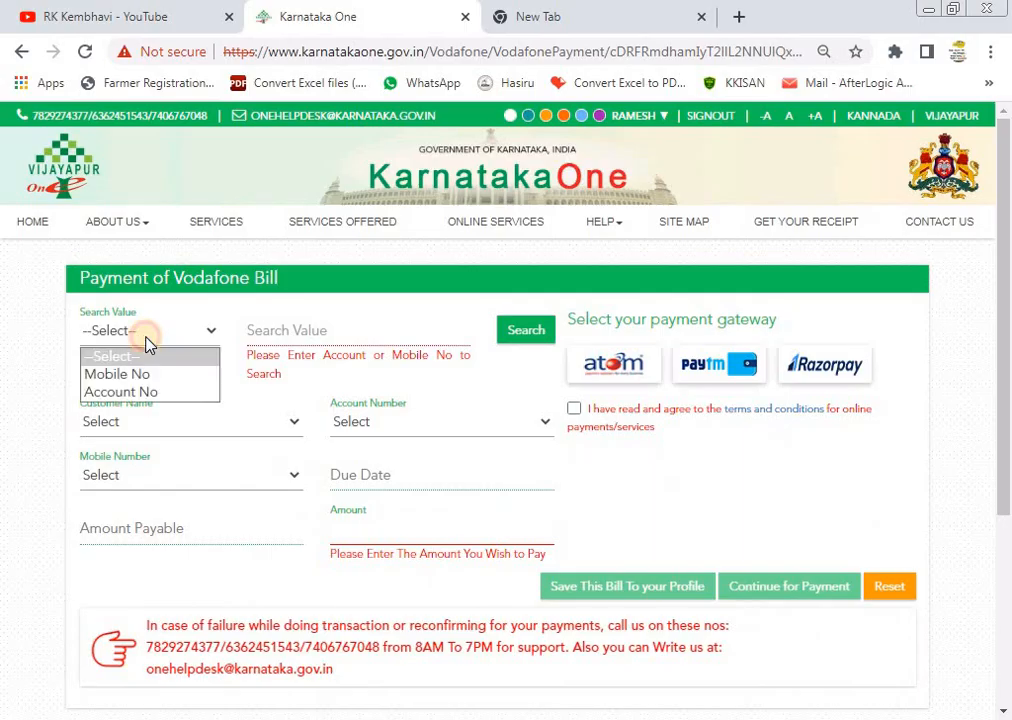
left_click(142, 376)
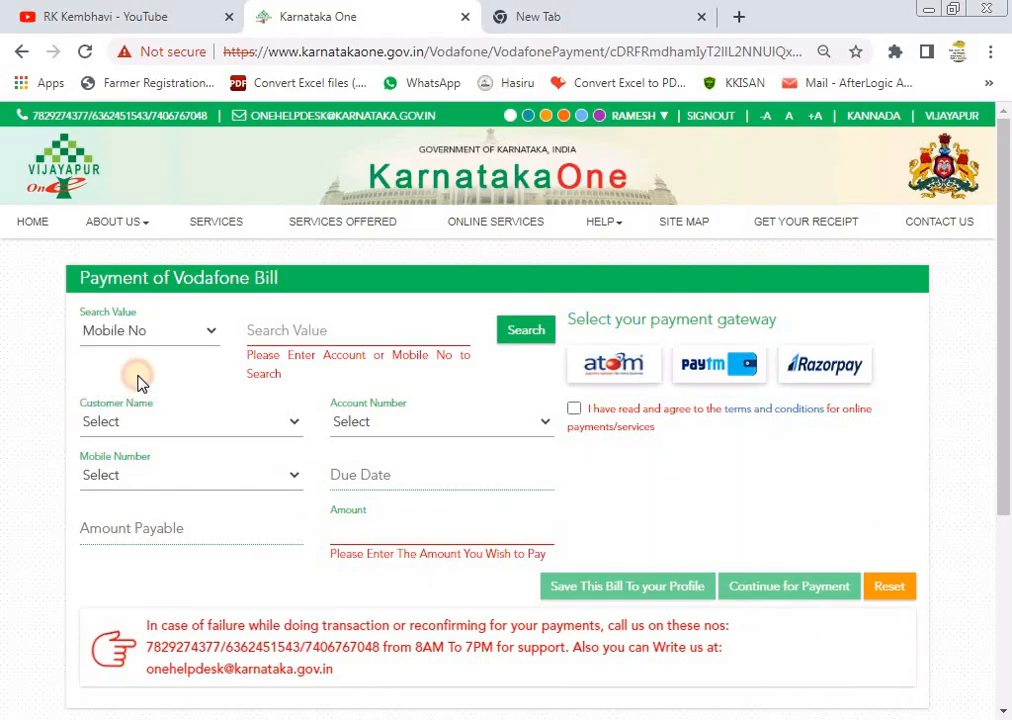
left_click(289, 337)
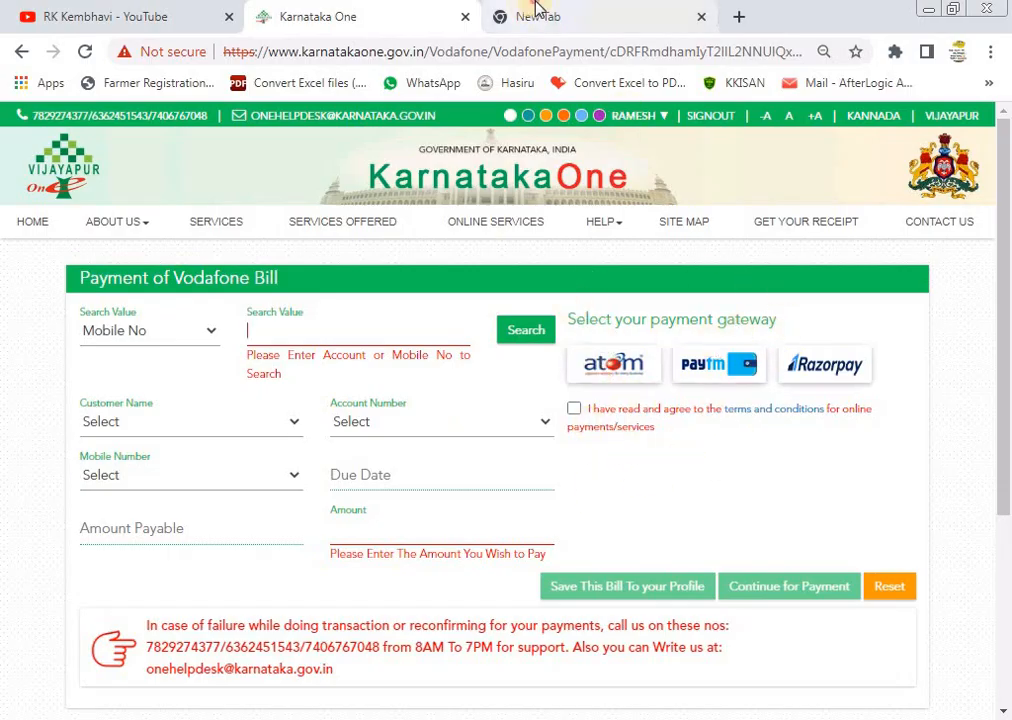
Step: Bring the YouTube channel's videos page back to the front
left_click(505, 14)
left_click(330, 12)
left_click(99, 14)
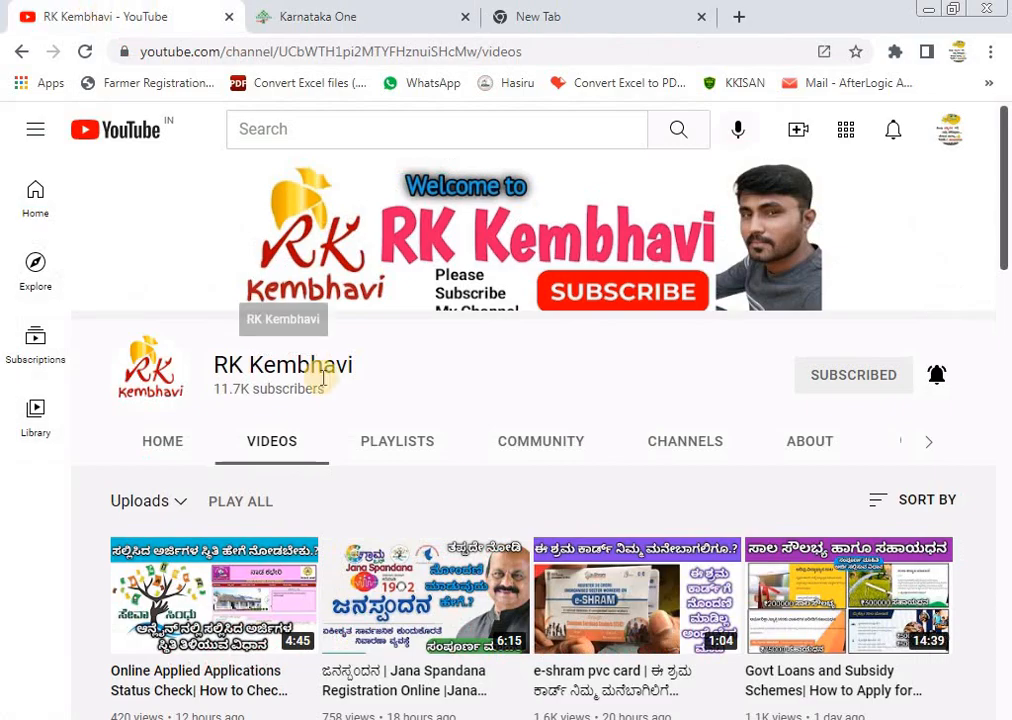